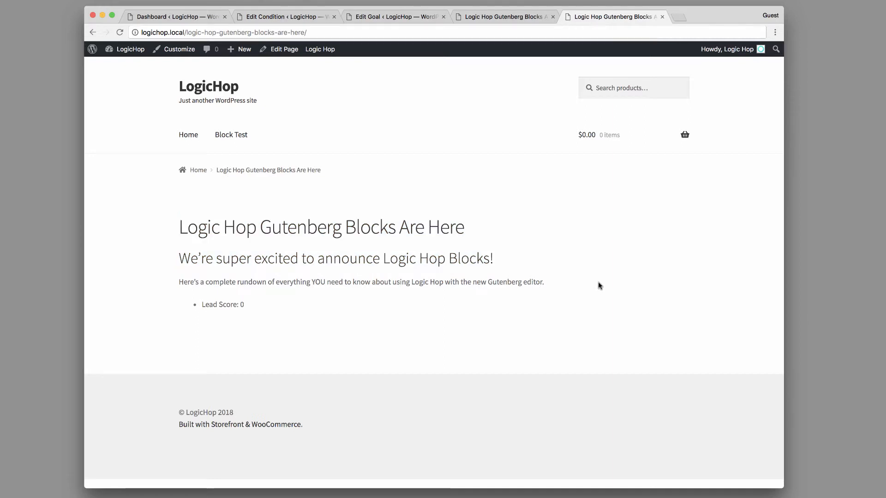
- Review the firstname query string condition and the lead score of the Visit From Newsletter goal
click(286, 18)
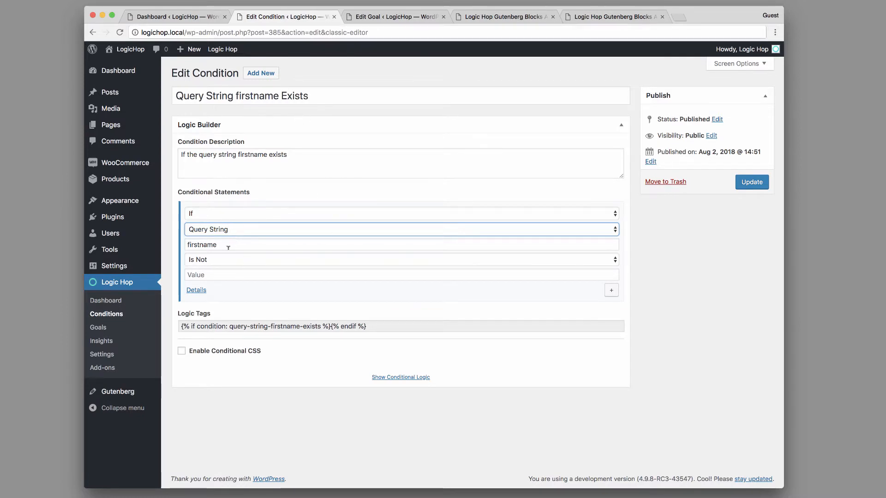
drag(221, 245, 193, 244)
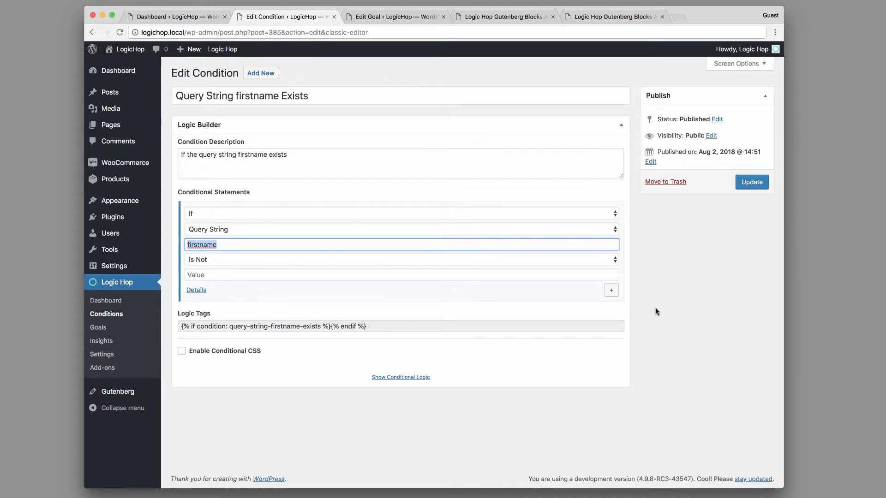
click(696, 309)
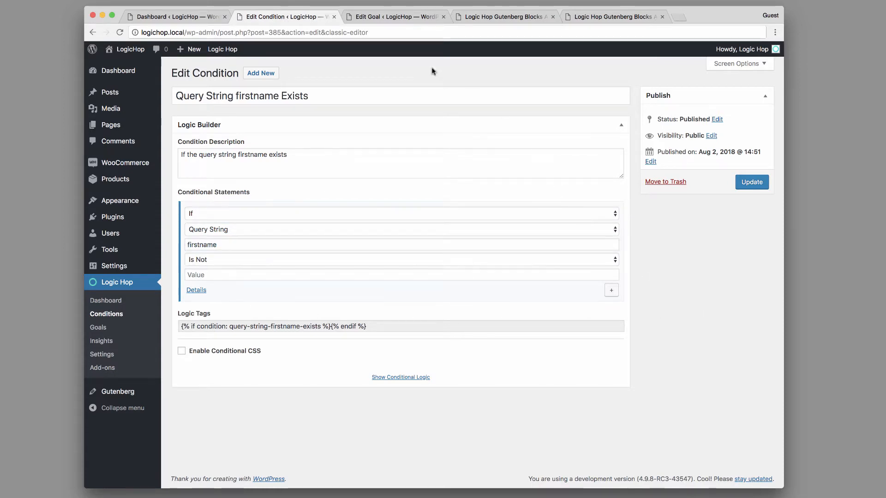
click(403, 18)
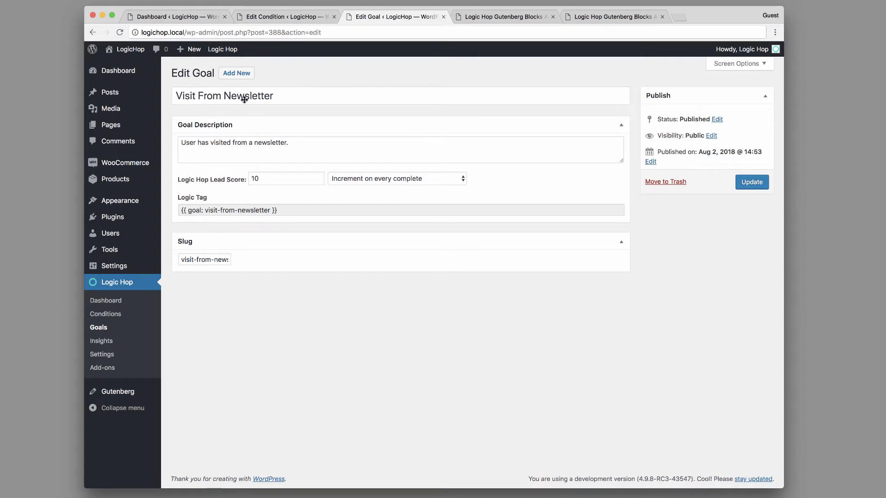
drag(275, 176, 246, 181)
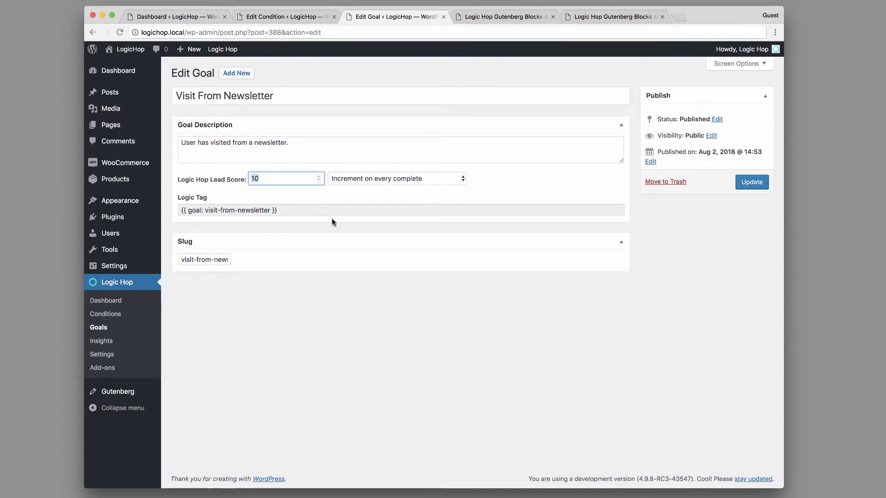
- Inspect the block settings of the heading and the paragraph on the Logic Hop Gutenberg Blocks Are Here page
click(511, 17)
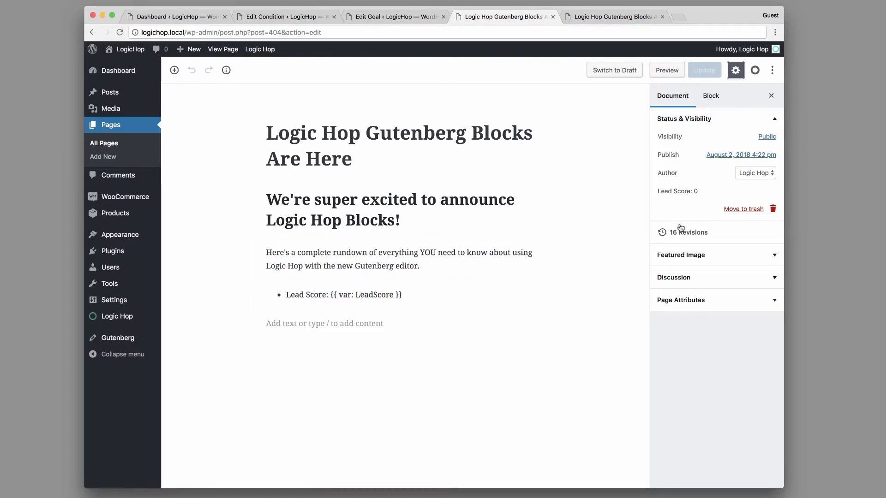
click(710, 98)
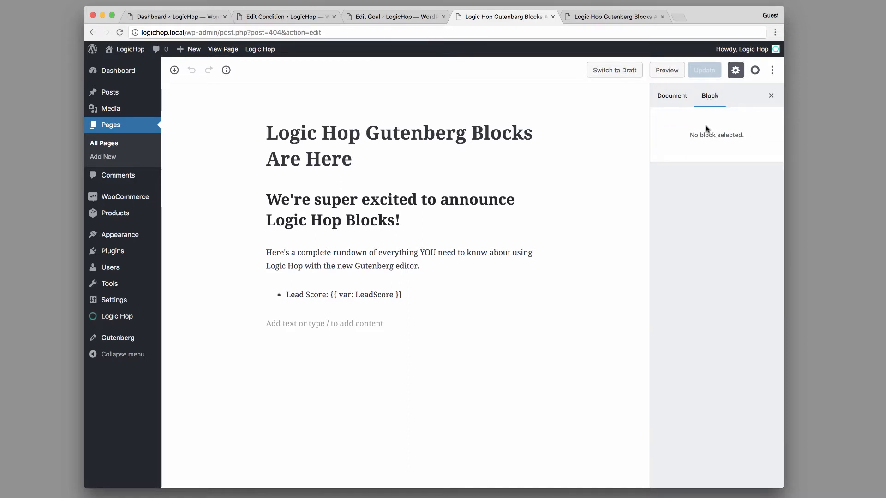
click(256, 221)
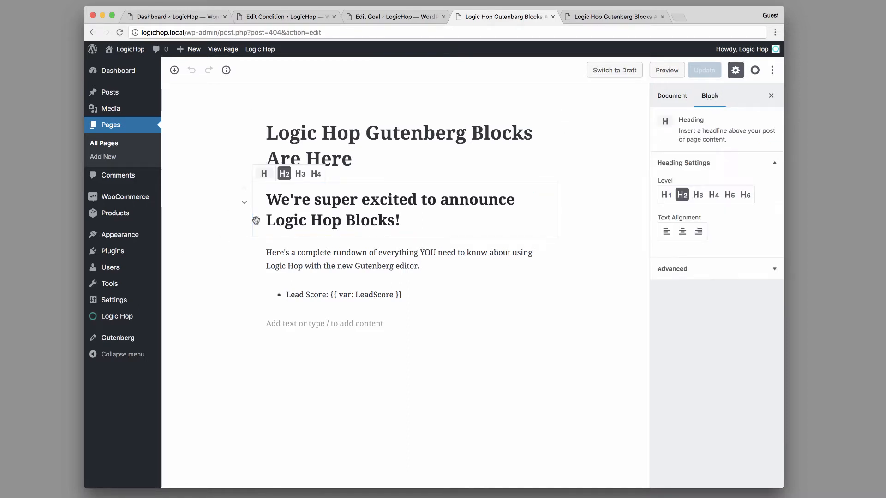
click(254, 243)
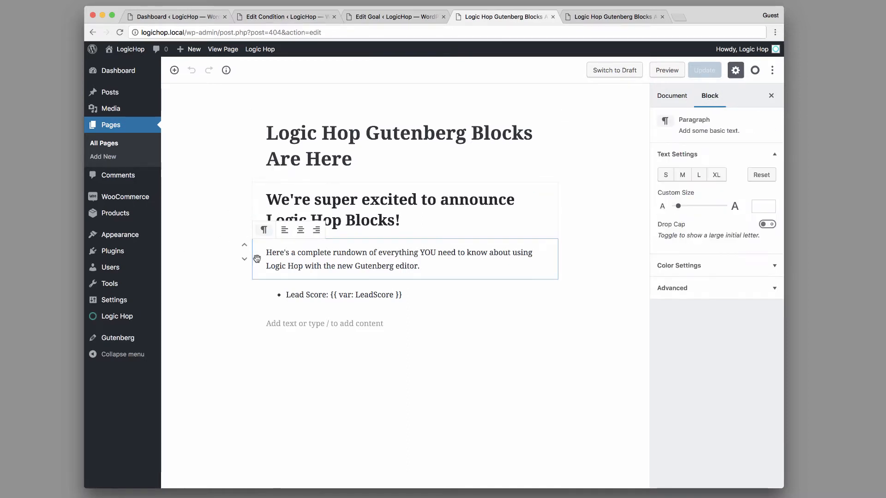
- Look through the Logic Hop lead score settings and the available data variables for the page
click(772, 70)
click(685, 221)
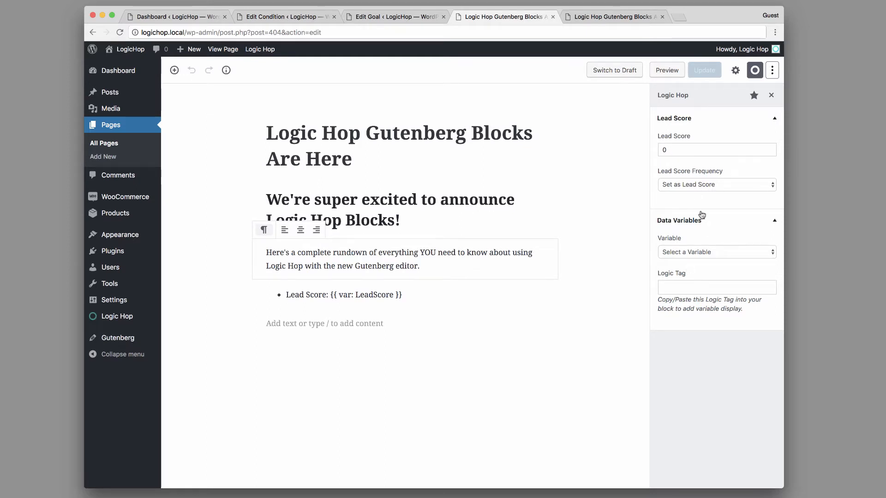
click(718, 253)
click(699, 229)
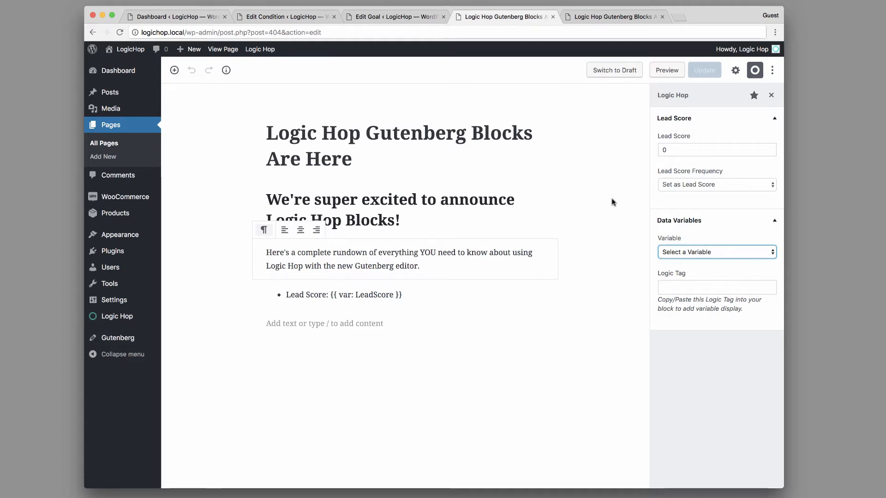
click(606, 172)
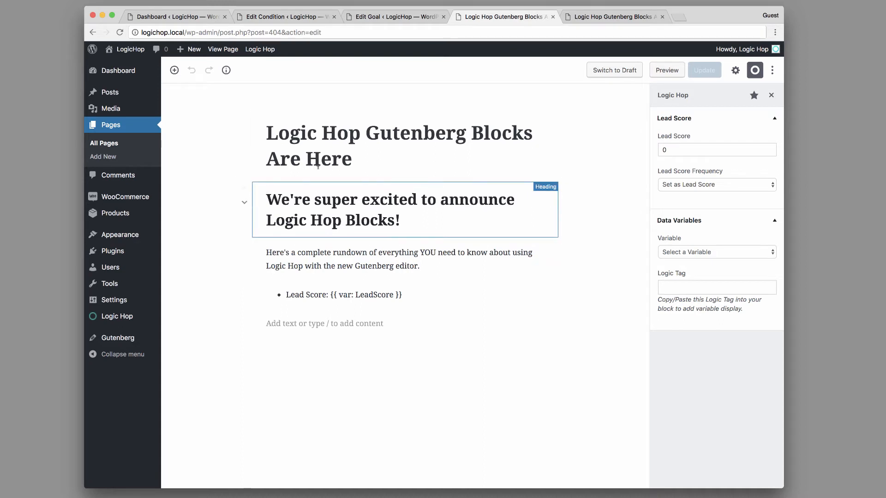
- Search the block library for "Log" and insert a Logic Hop Condition block into the page
click(174, 70)
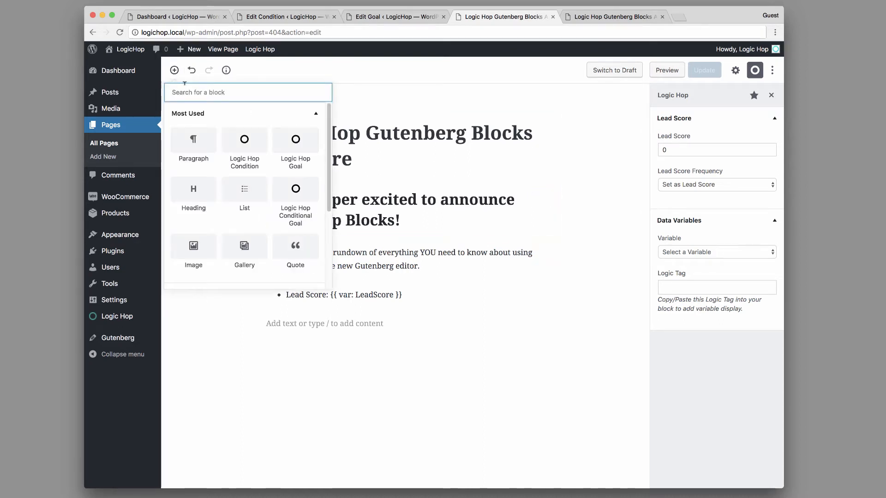
text(Log)
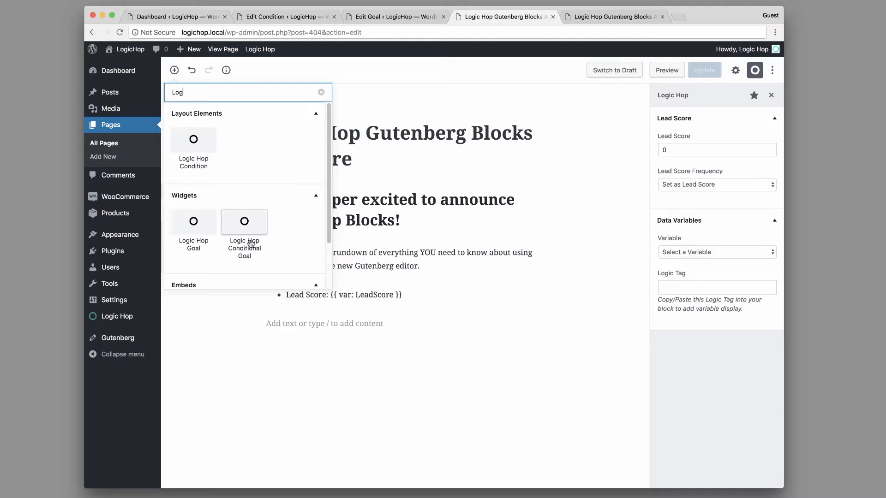
click(204, 151)
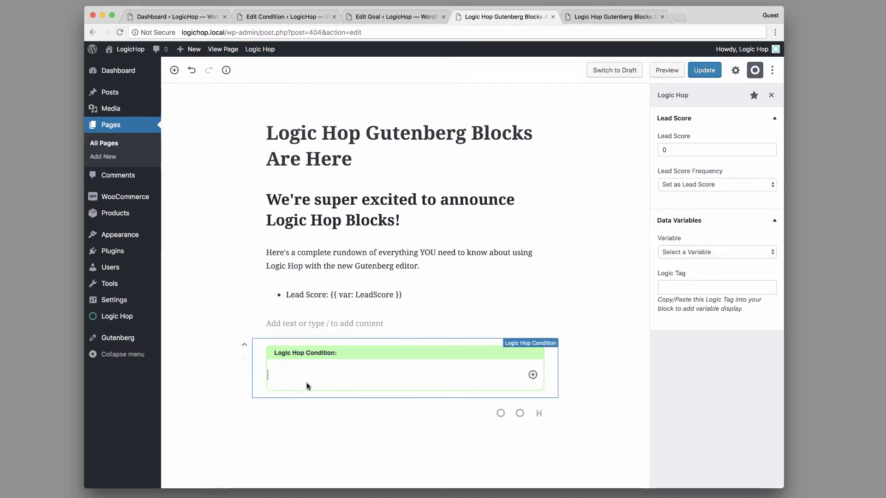
- Move the Logic Hop Condition block up above all other content and place the "We're super excited" heading inside it
click(245, 347)
click(245, 319)
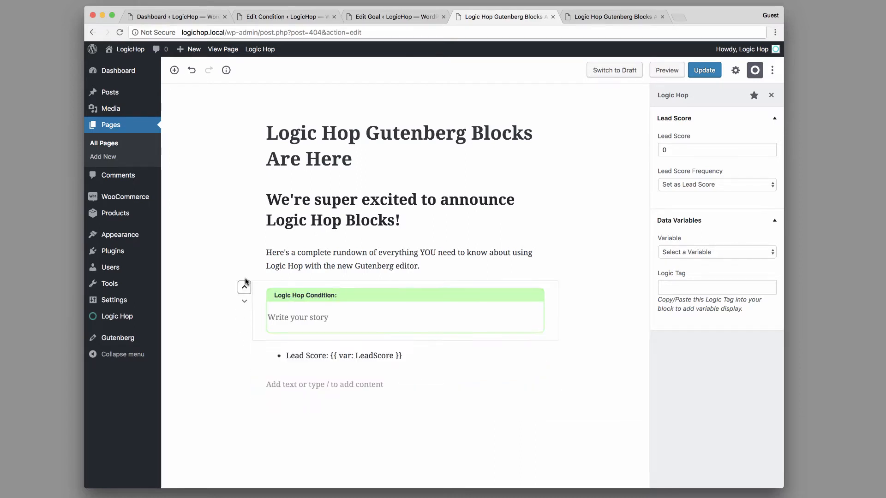
click(245, 286)
click(245, 254)
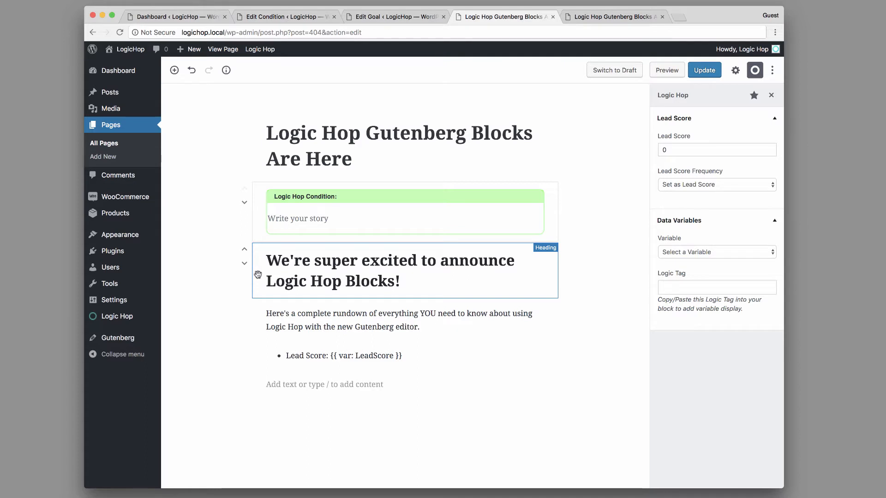
drag(255, 273, 317, 223)
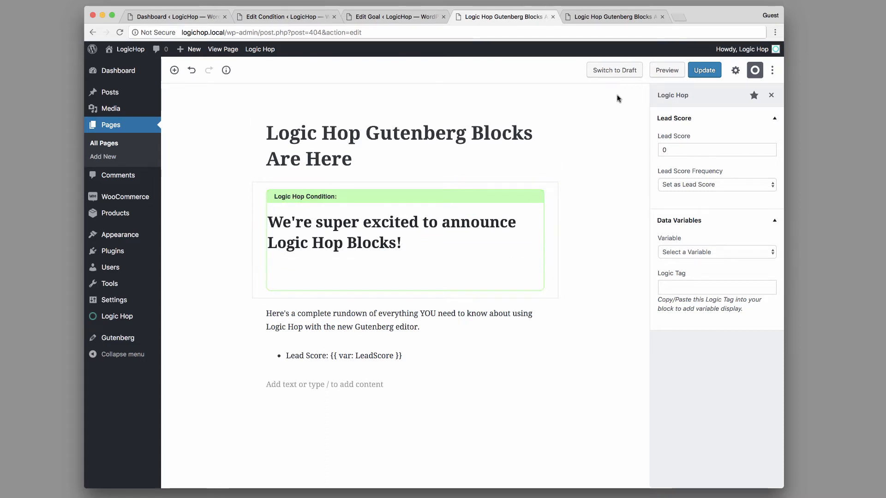
- Set the Logic Hop Condition block's condition to Query String firstname Exists
click(735, 70)
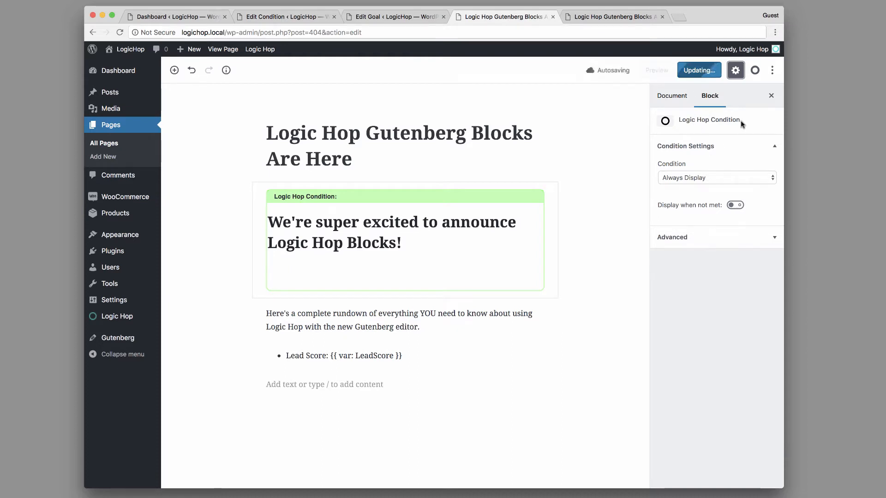
click(711, 176)
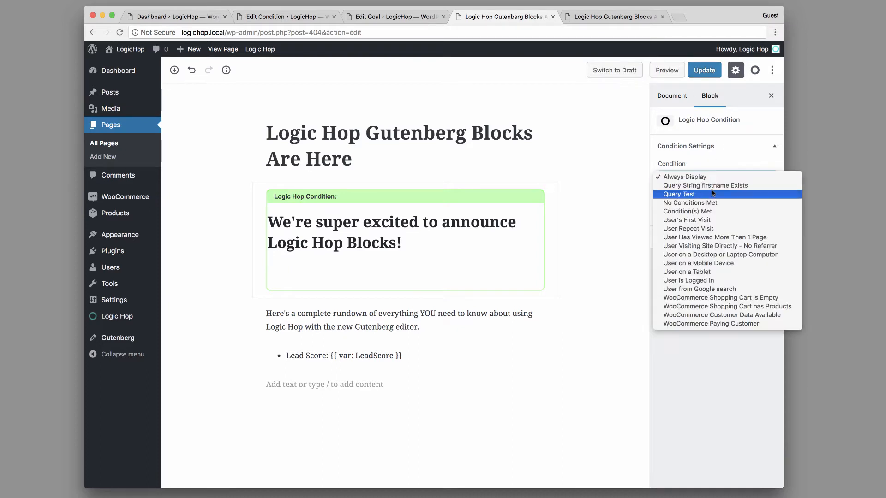
click(711, 187)
click(711, 179)
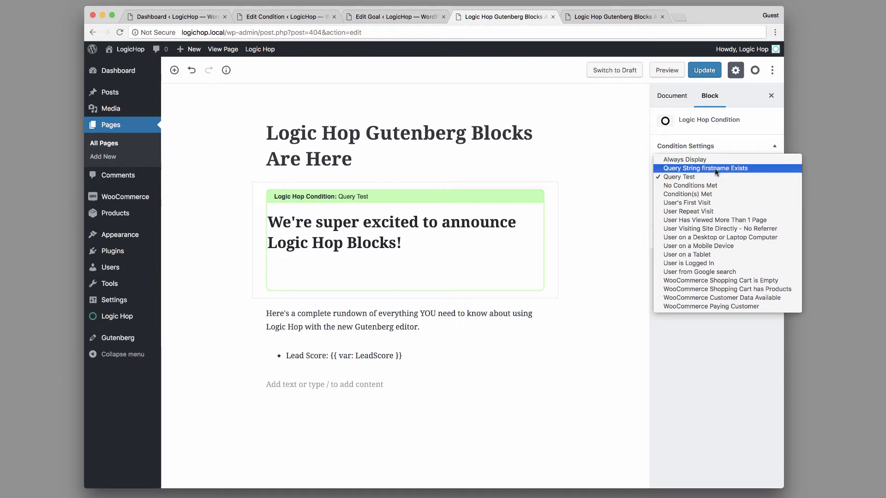
click(719, 169)
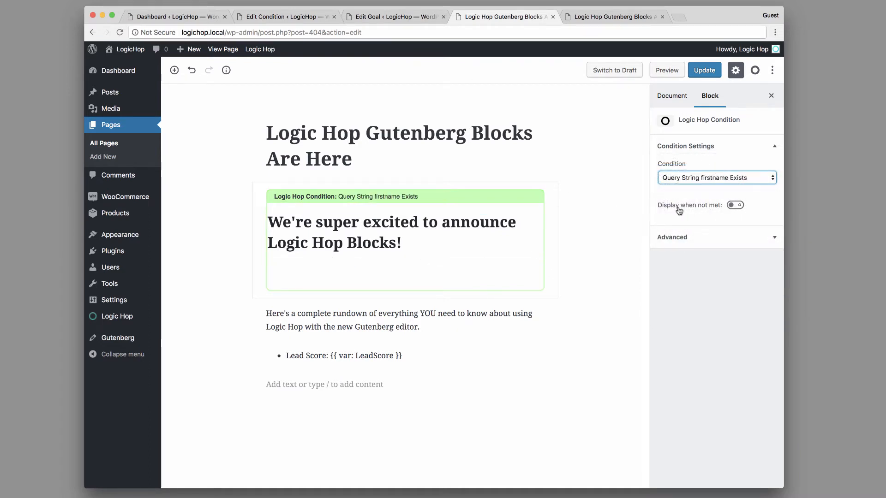
- Make the condition block display when its condition is not met and update the page
click(734, 206)
click(735, 206)
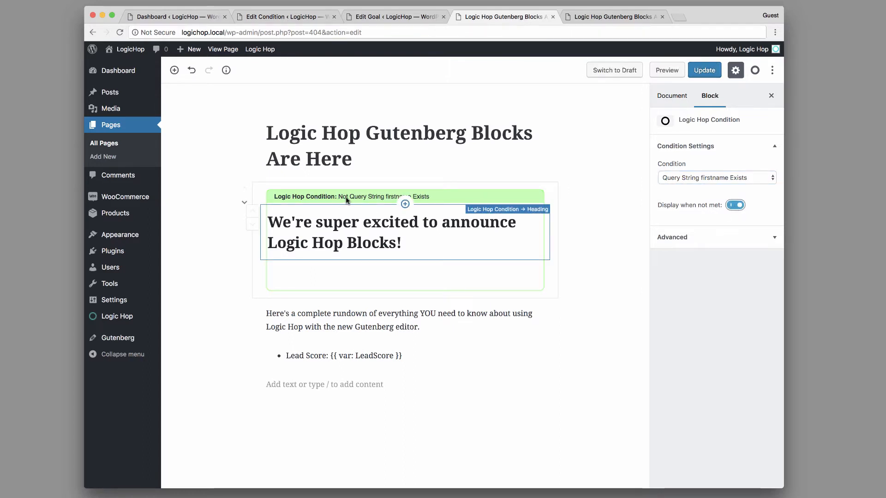
click(711, 72)
- Reload the published page, then test it with a firstname query string holding a first name
click(602, 19)
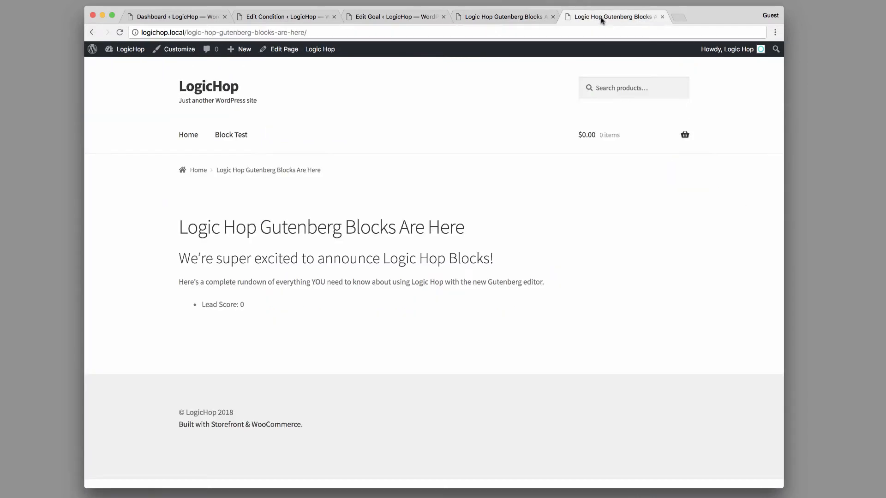
key(super+r)
click(503, 30)
key(Right)
text(?)
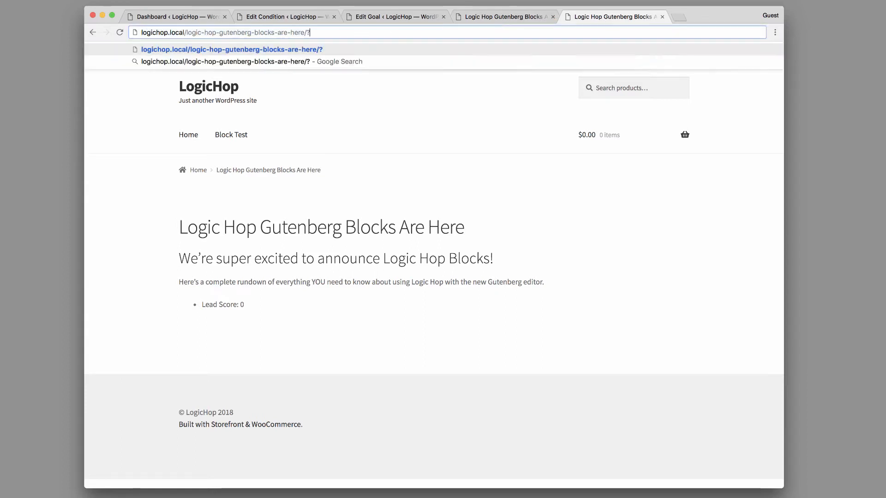
text(firstname)
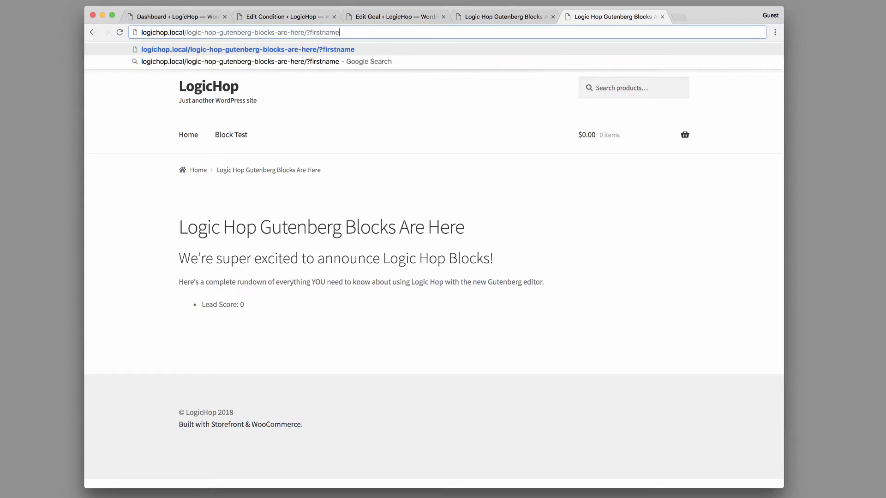
text(=Michael)
key(Return)
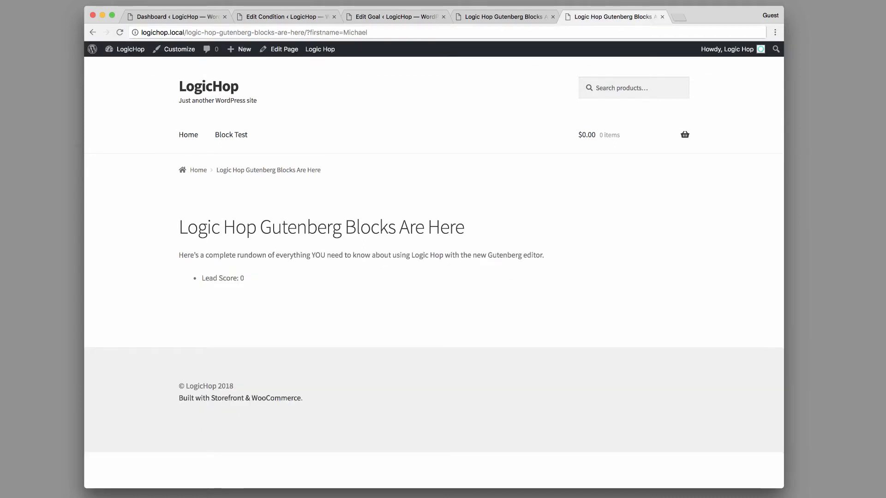
- Return to the page editor and duplicate the Logic Hop Condition block with its heading
click(503, 17)
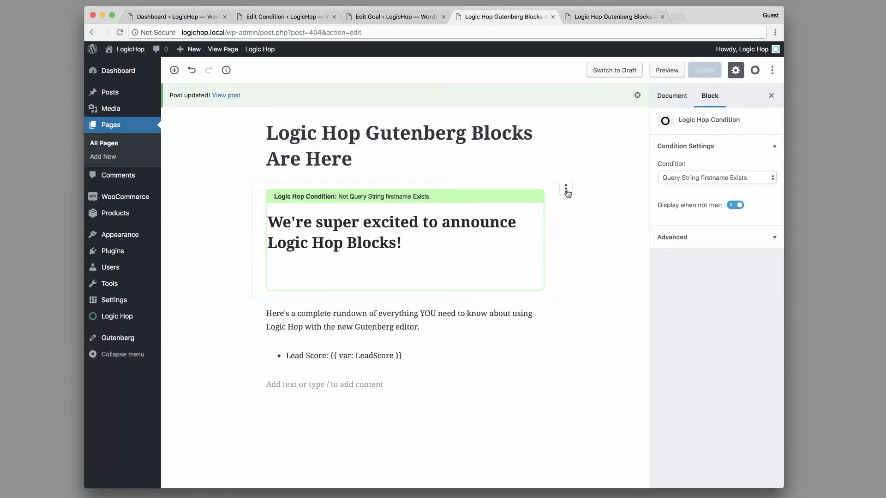
click(566, 190)
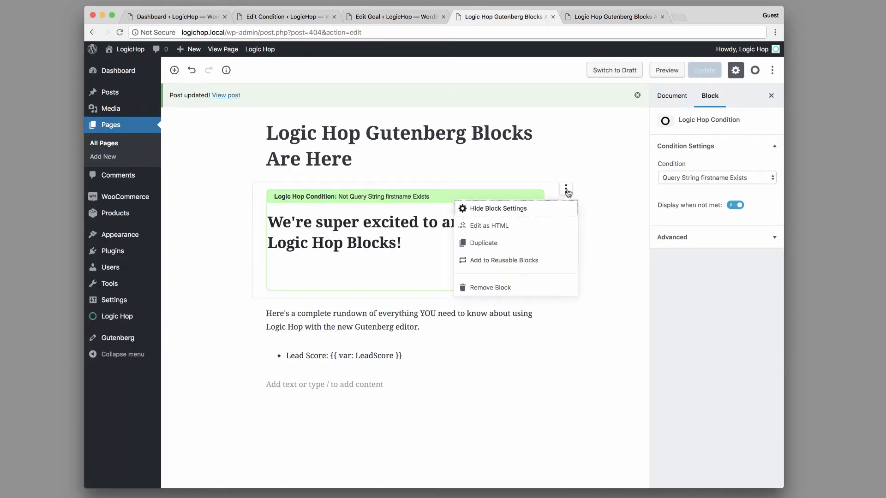
click(488, 246)
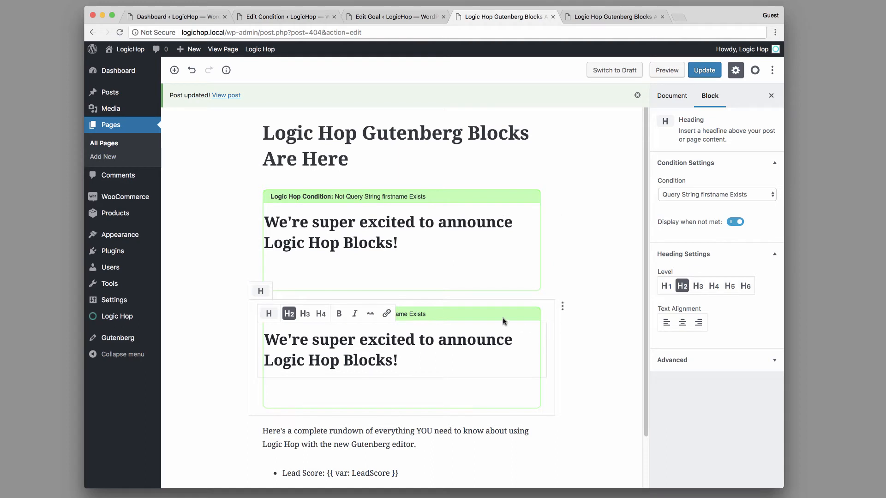
- Turn off Display when not met for the duplicated Logic Hop Condition block
click(259, 394)
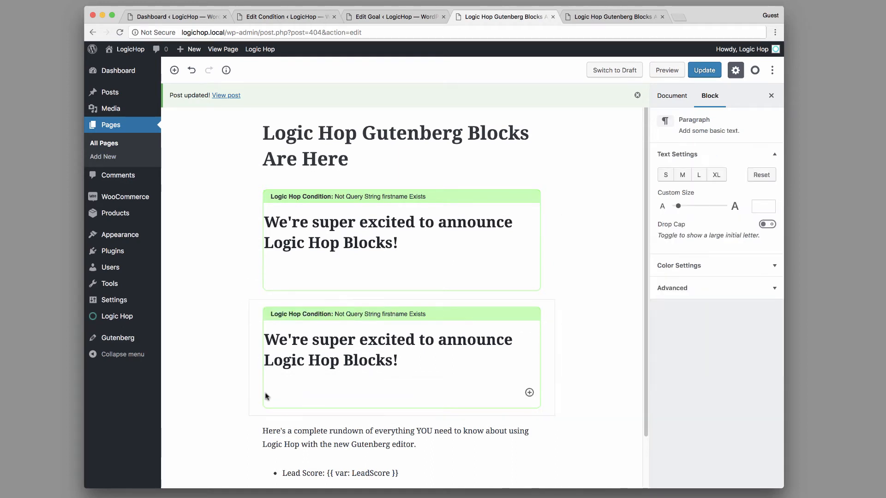
click(255, 366)
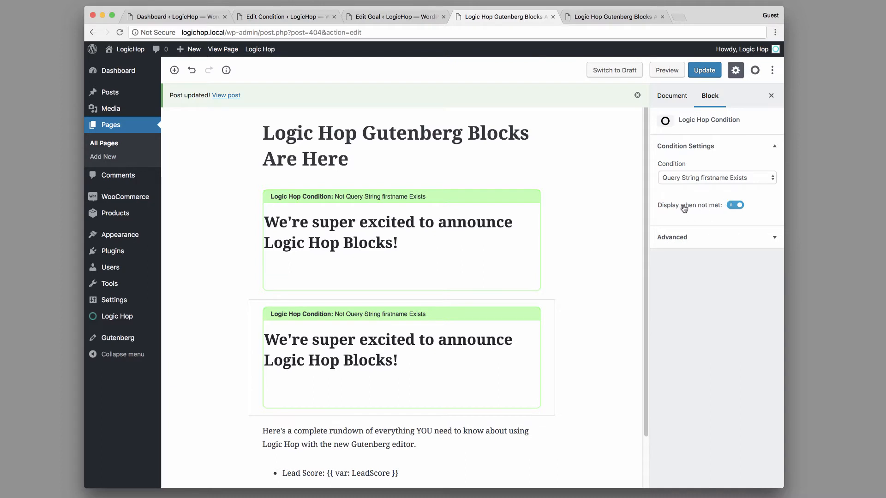
click(729, 206)
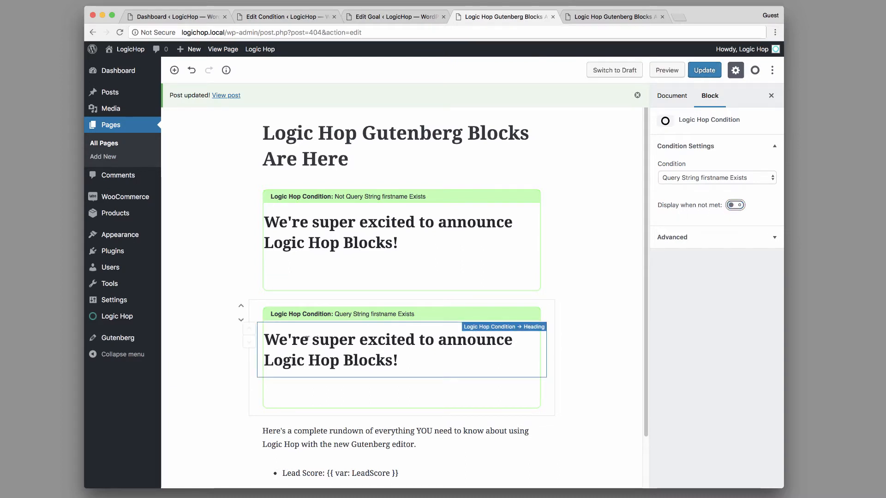
- Replace "We're" in the duplicated block's heading with "Hey" and the Query String variable tag {{ var: Query:firstname }}
drag(305, 340, 265, 340)
text(Hey)
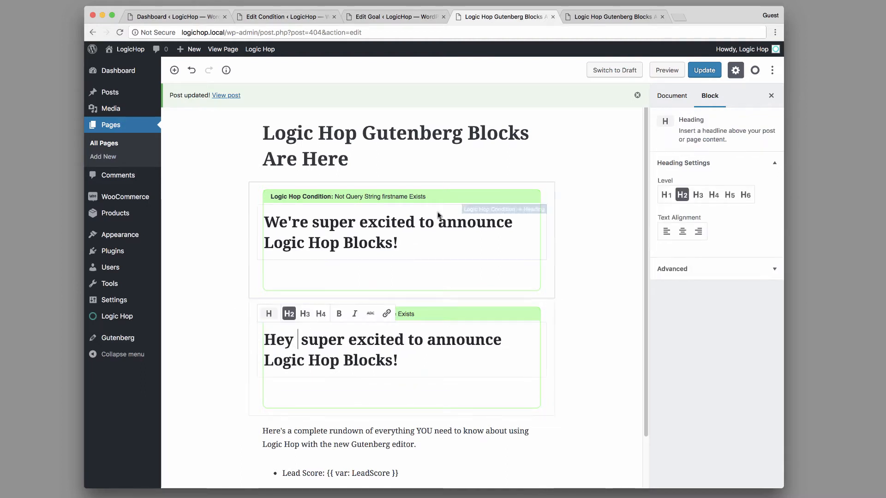
click(753, 72)
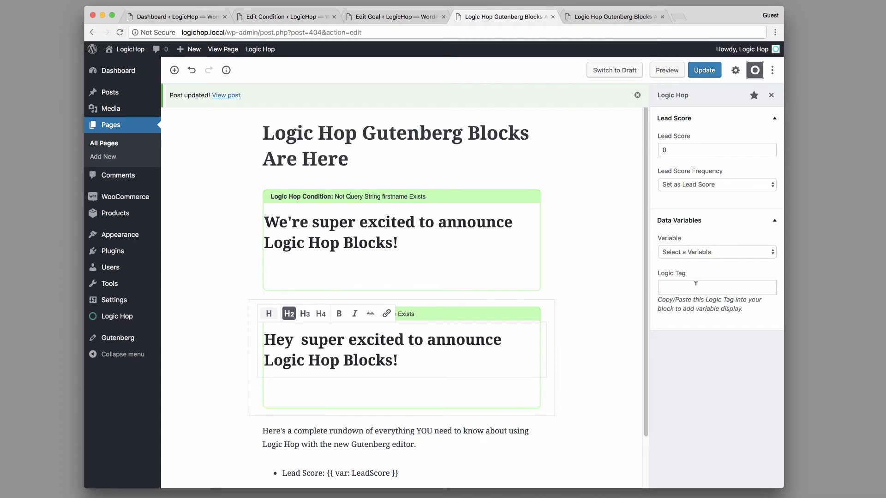
click(744, 252)
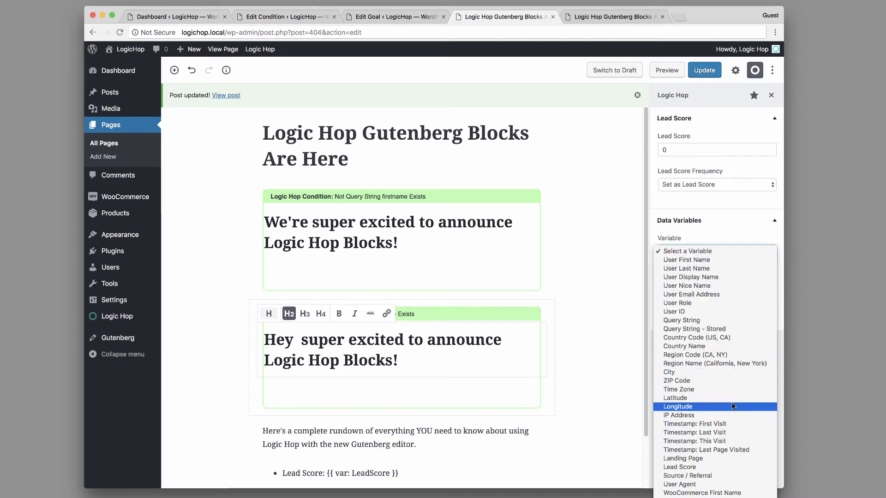
click(715, 322)
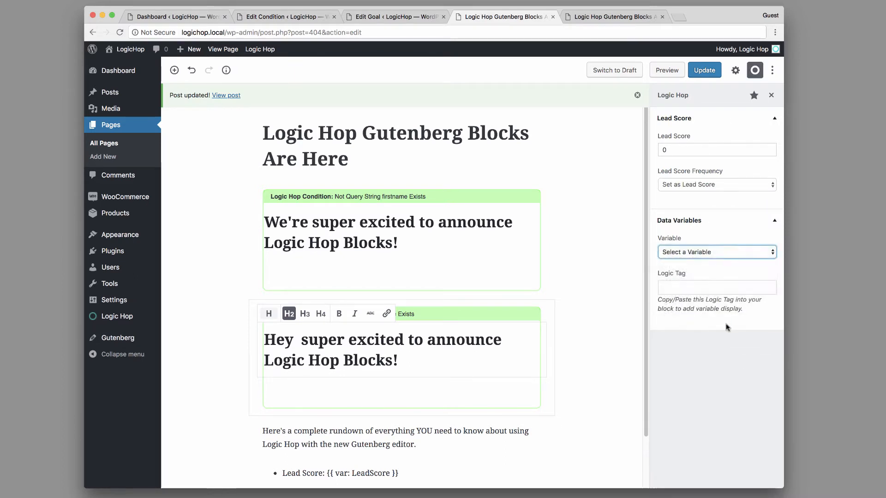
click(294, 339)
text({{ var: Query:#var# }})
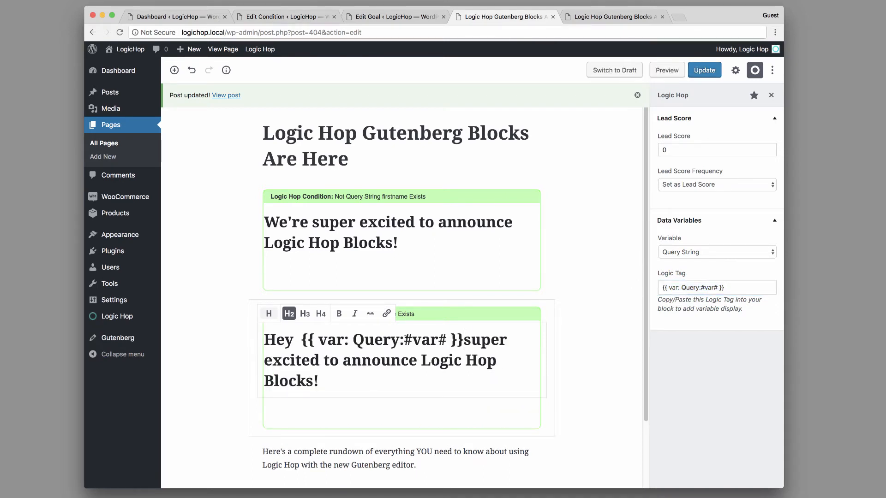
drag(404, 340, 447, 340)
text(firstname)
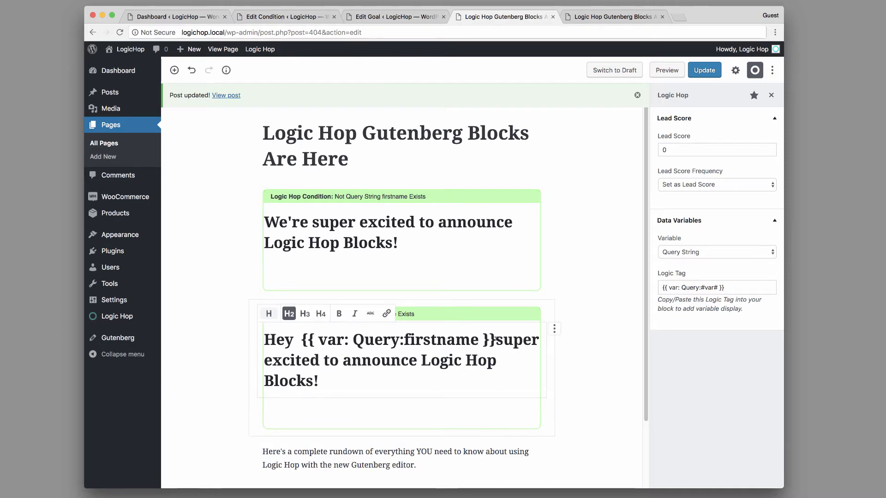
- Add an exclamation mark after the firstname tag, capitalize "Super" in the heading, and update the page
click(496, 339)
text(!)
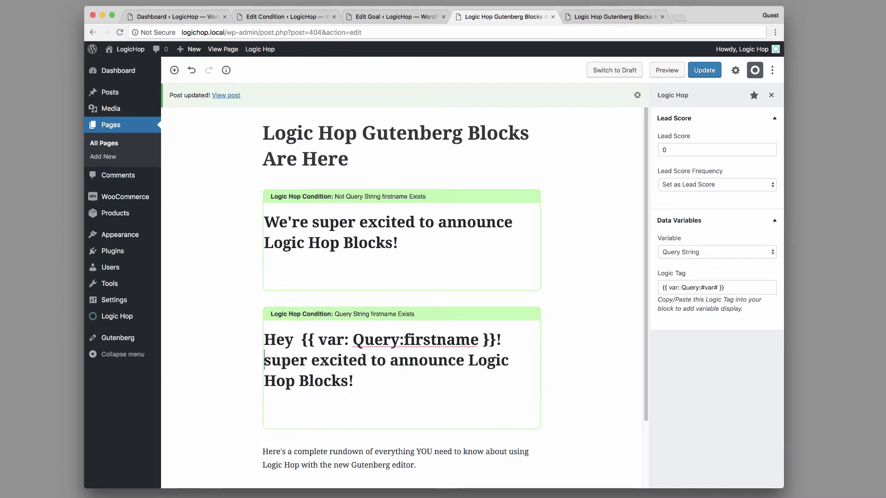
key(shift+Right)
text(S)
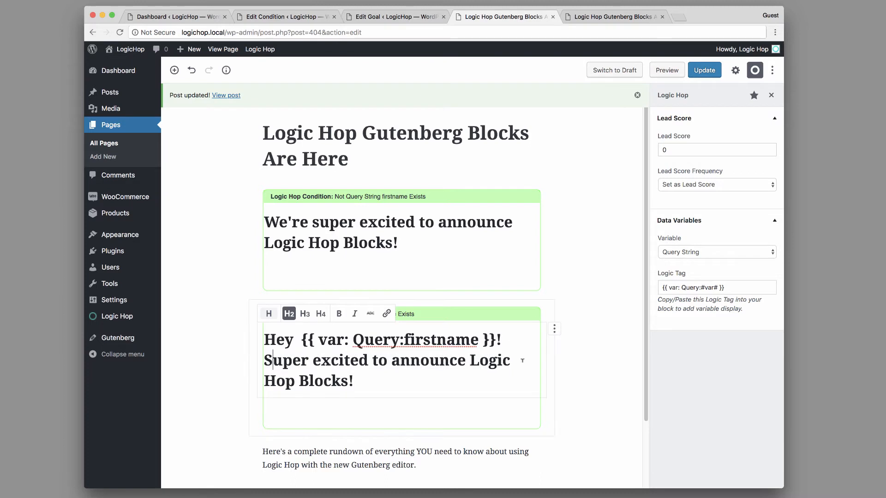
click(704, 71)
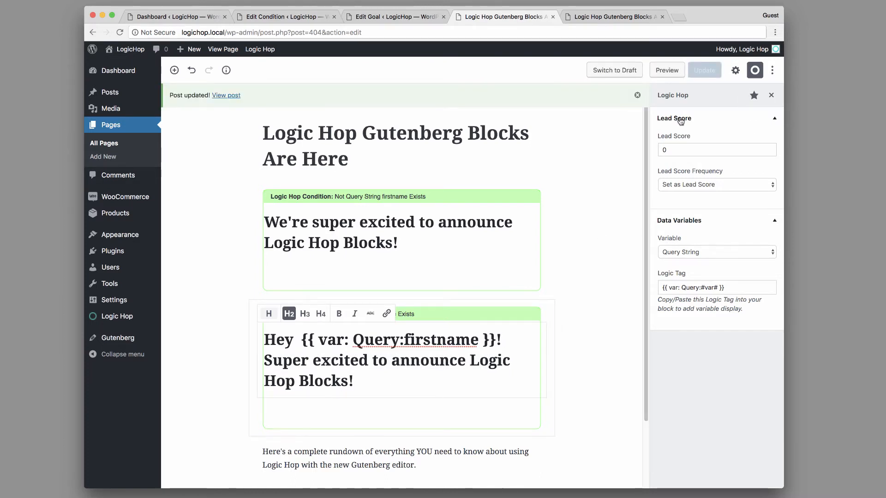
- Preview the page and, in the Logic Hop preview tool, hide !Query String firstname Exists and show Query String firstname Exists
click(667, 70)
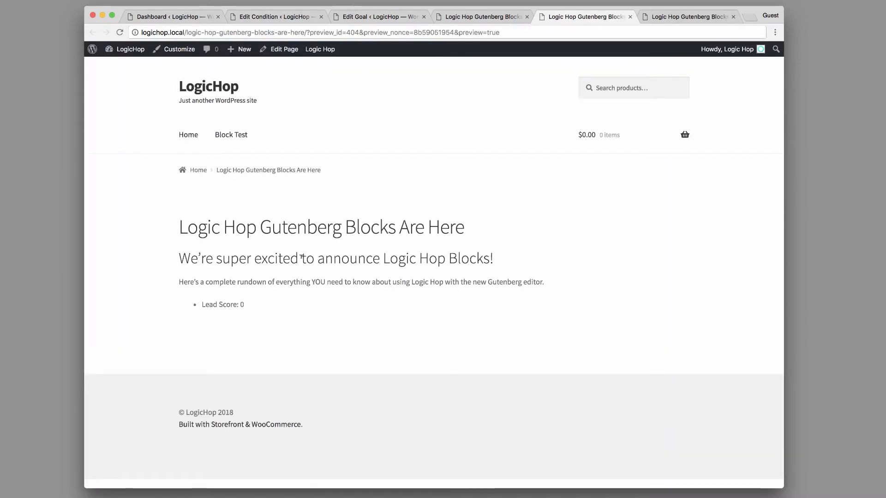
mouse_move(323, 50)
click(330, 116)
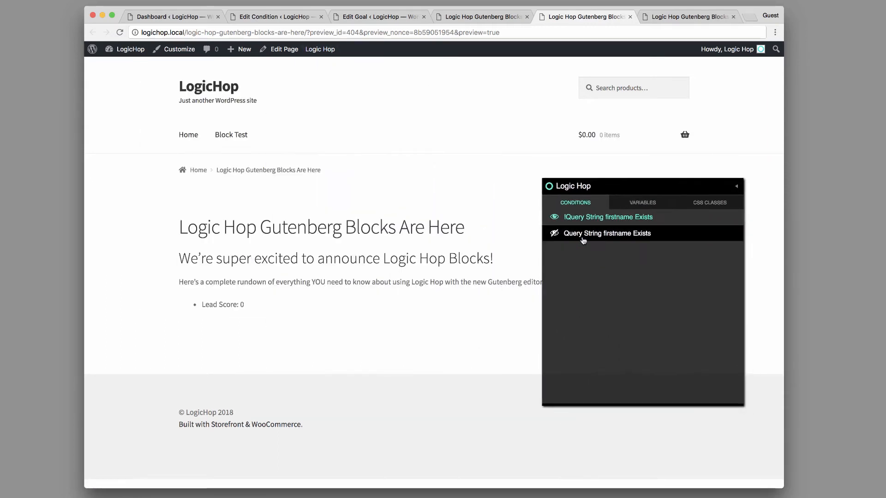
click(554, 218)
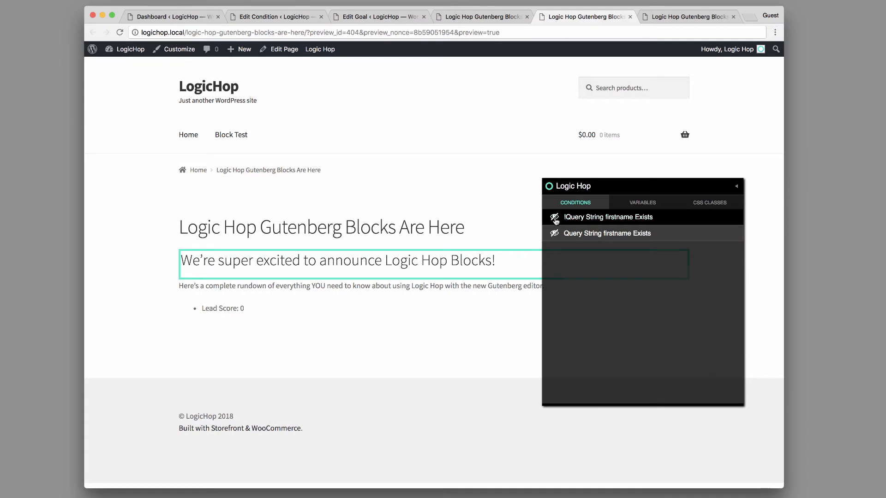
click(555, 234)
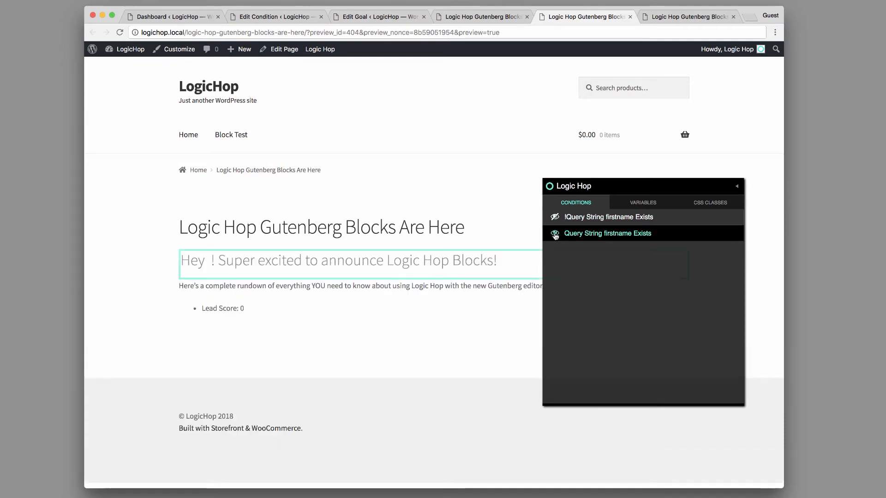
- Set the Query:firstname variable to Test in the Logic Hop preview tool, and close the tool
click(638, 207)
click(646, 220)
text(Te)
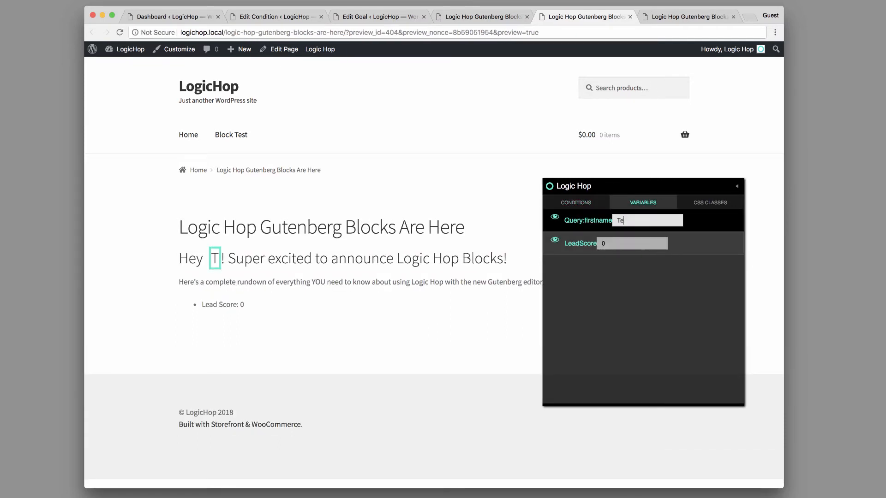
text(st)
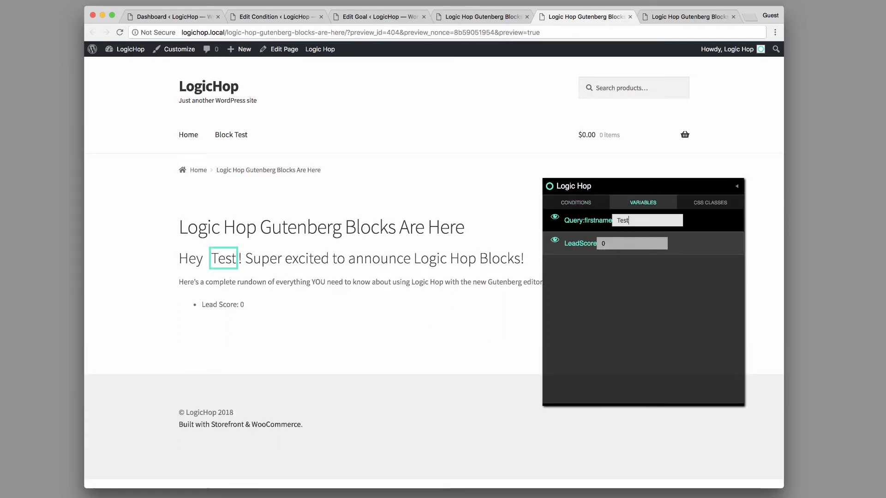
click(736, 185)
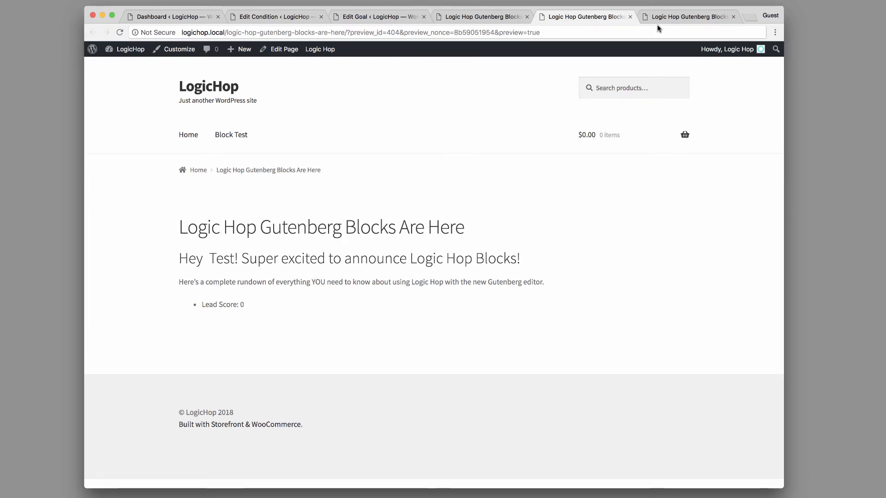
- Close the preview page and reload the published page with its firstname query string
click(630, 17)
click(585, 17)
key(super+r)
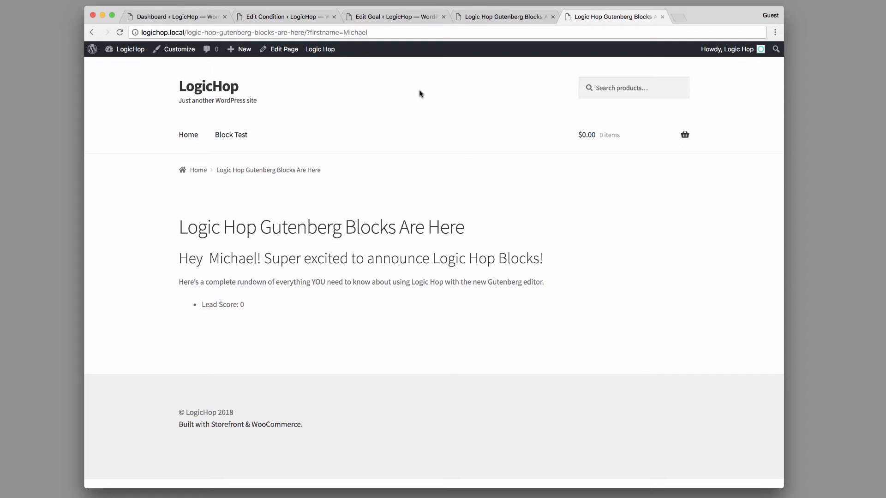
- Remove the firstname query string from the published page's address and load the page without it
drag(308, 32, 369, 33)
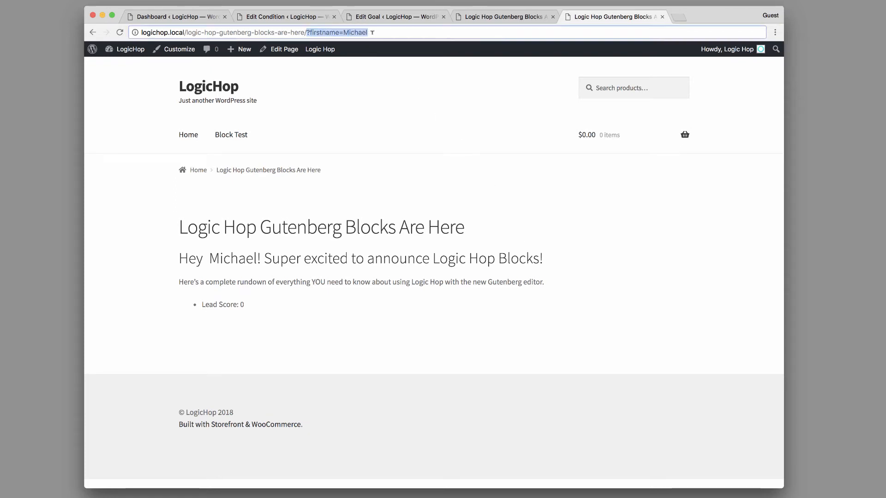
click(383, 32)
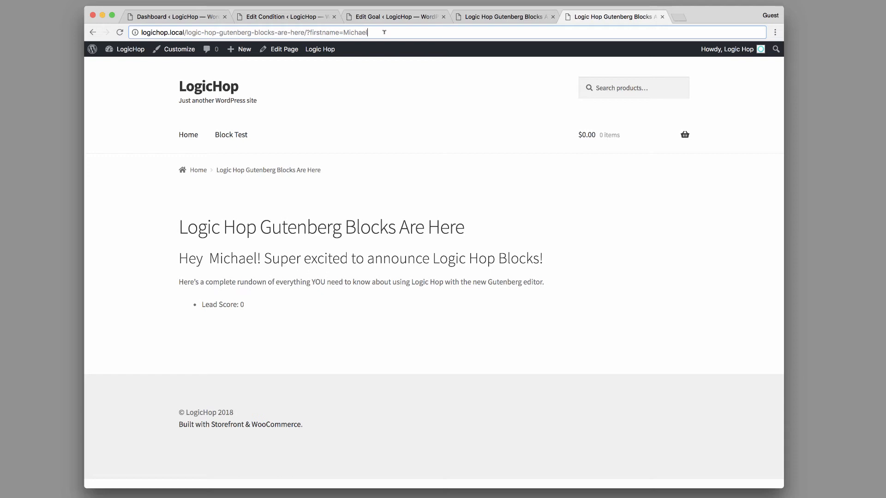
shift+click(306, 30)
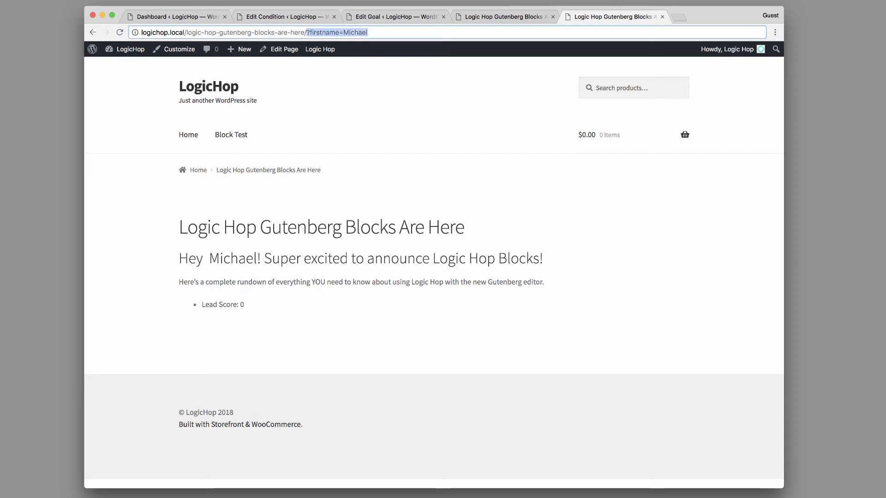
key(BackSpace)
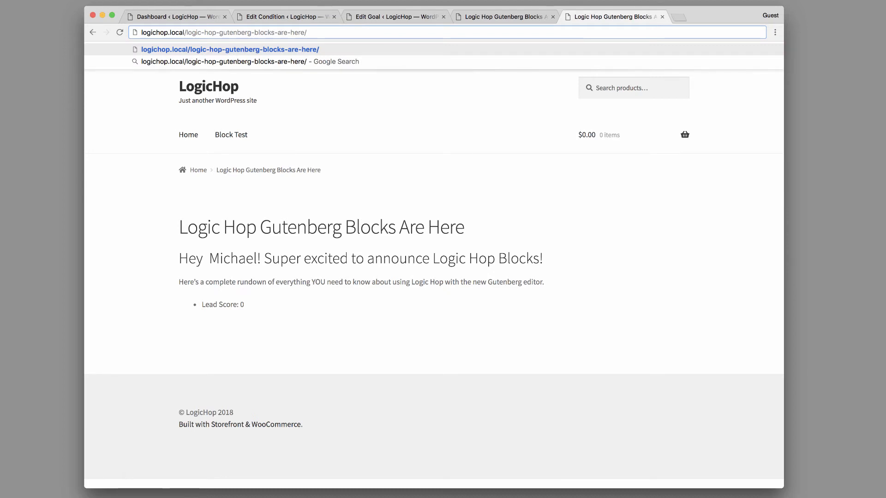
key(Return)
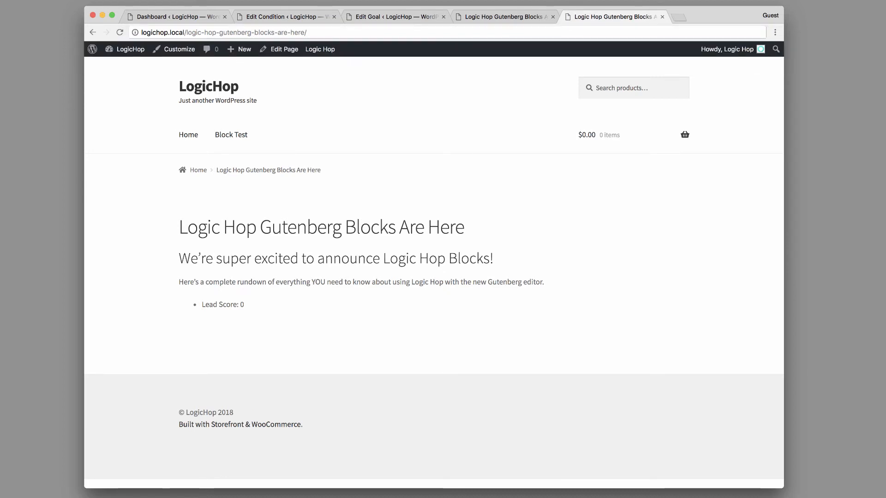
- Return to the page editor and add a Logic Hop Goal block below the Lead Score list
click(504, 18)
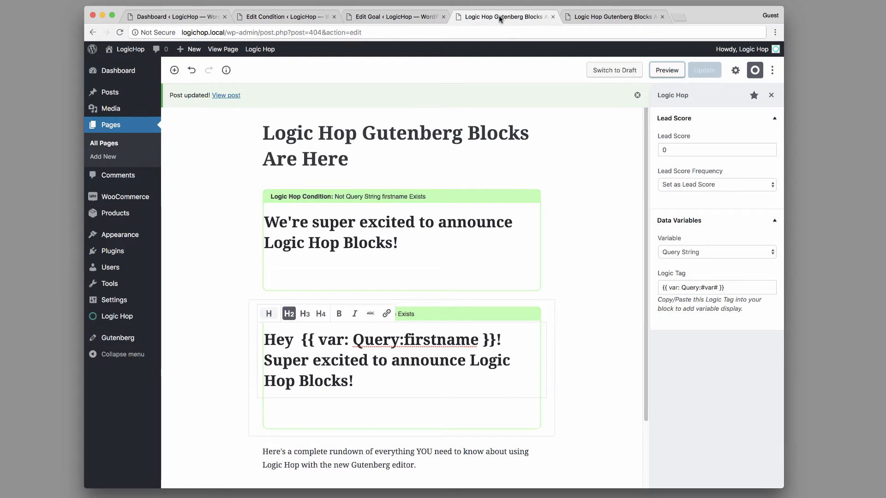
scroll(590, 370, down, 1)
scroll(590, 370, down, 3)
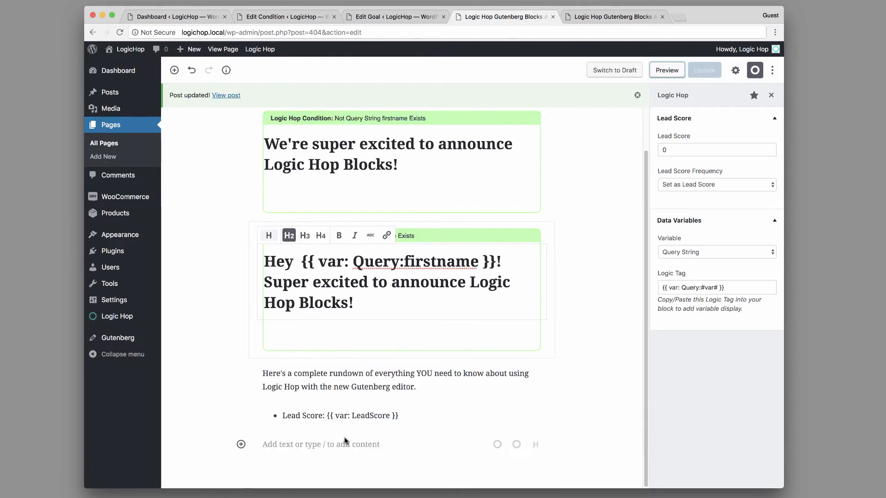
click(241, 445)
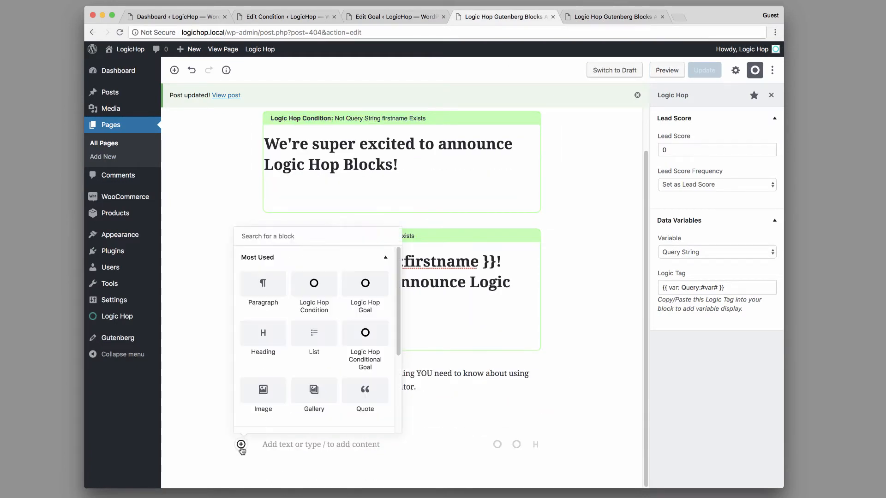
text(Log)
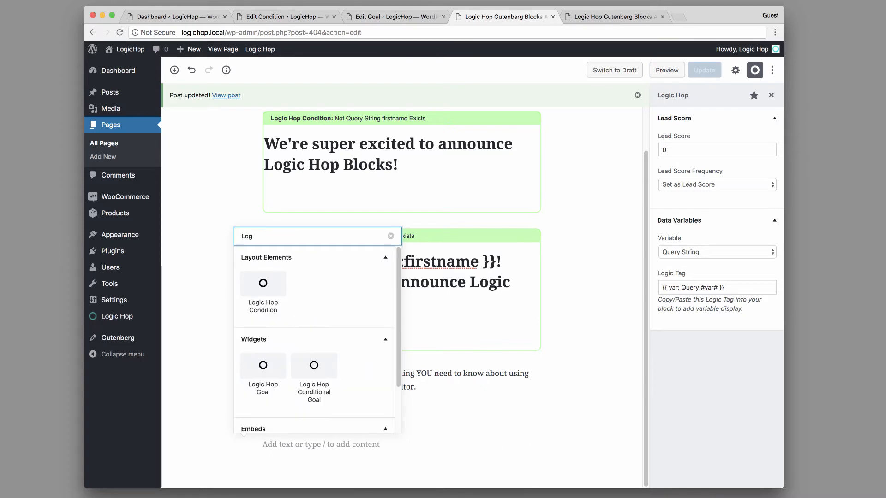
click(268, 377)
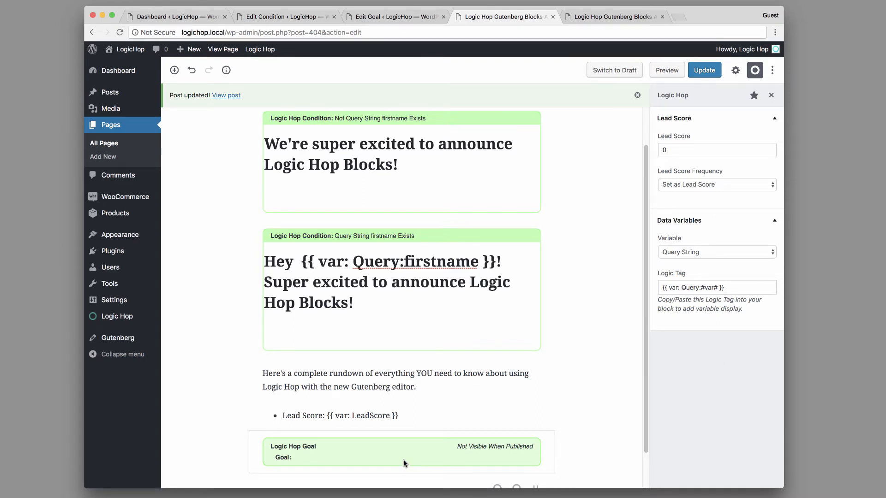
- Set the Logic Hop Goal block's goal to Visit From Newsletter and update the page
click(736, 71)
click(691, 179)
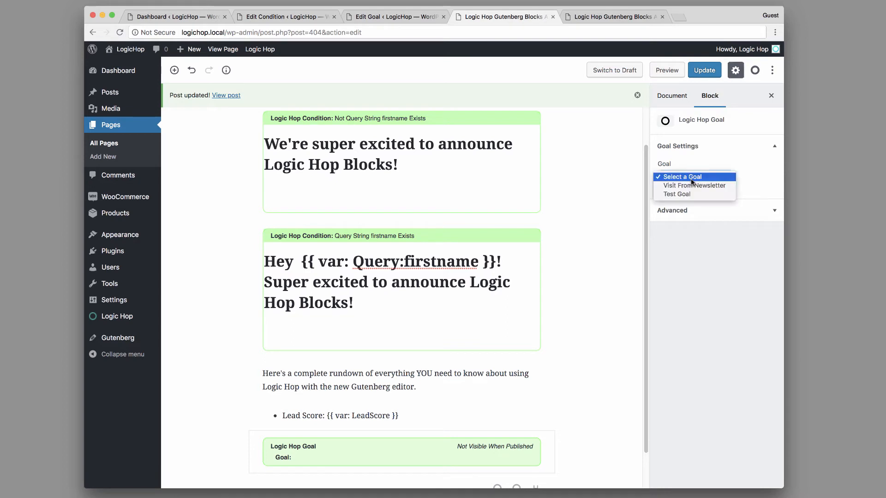
click(705, 187)
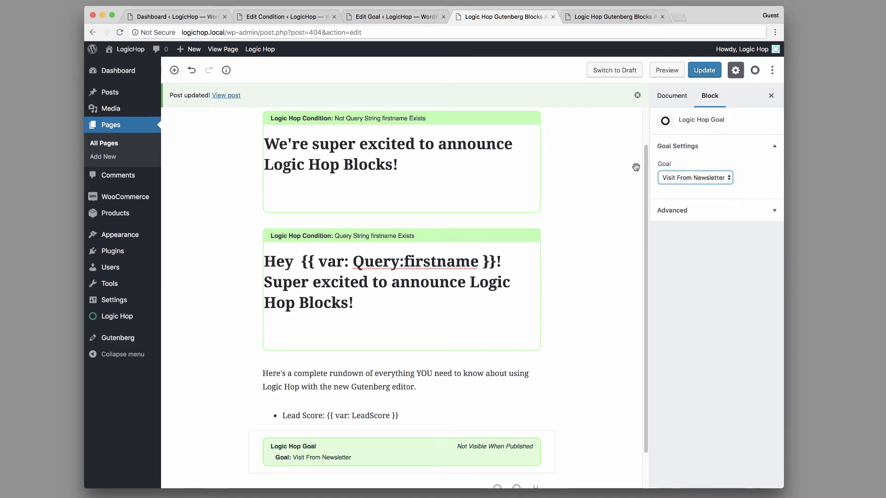
scroll(422, 398, down, 1)
click(713, 68)
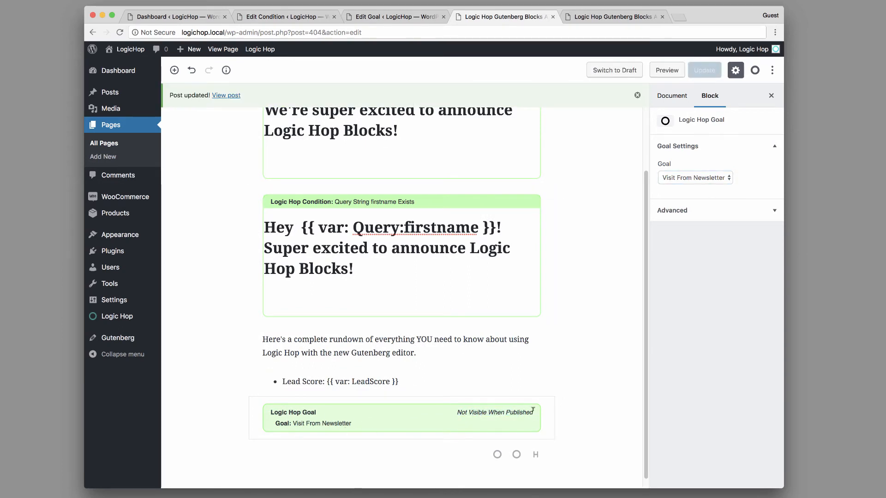
drag(533, 410, 452, 425)
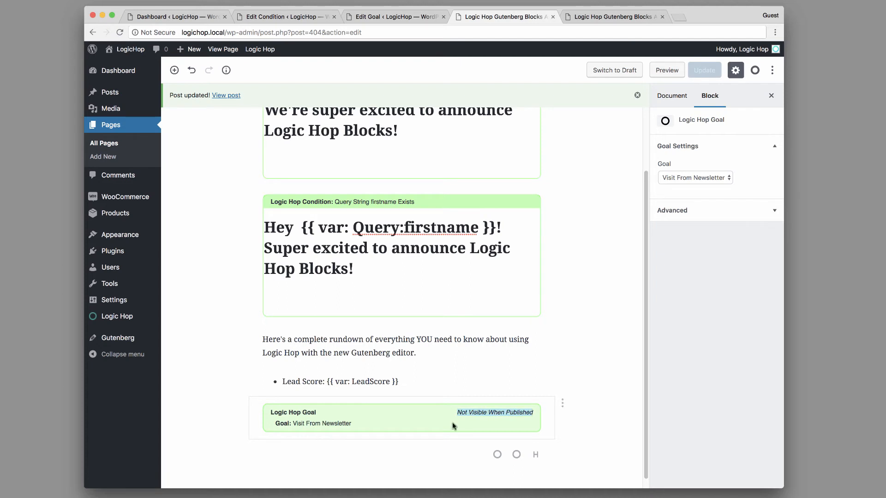
- Duplicate the Logic Hop Goal block and remove the duplicate
click(563, 405)
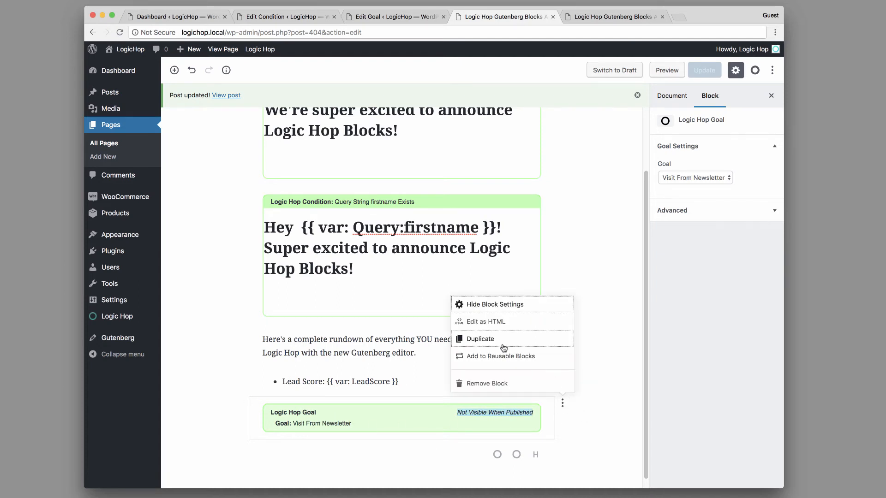
click(556, 339)
scroll(546, 382, down, 2)
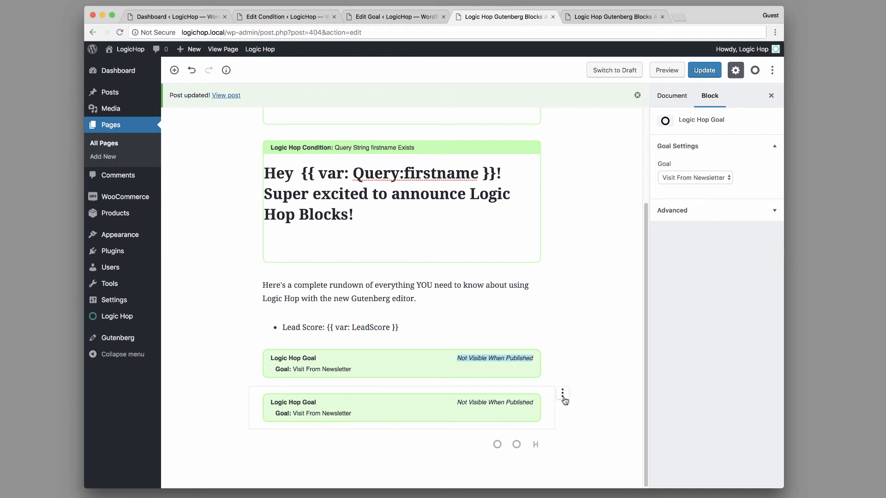
click(563, 396)
click(482, 374)
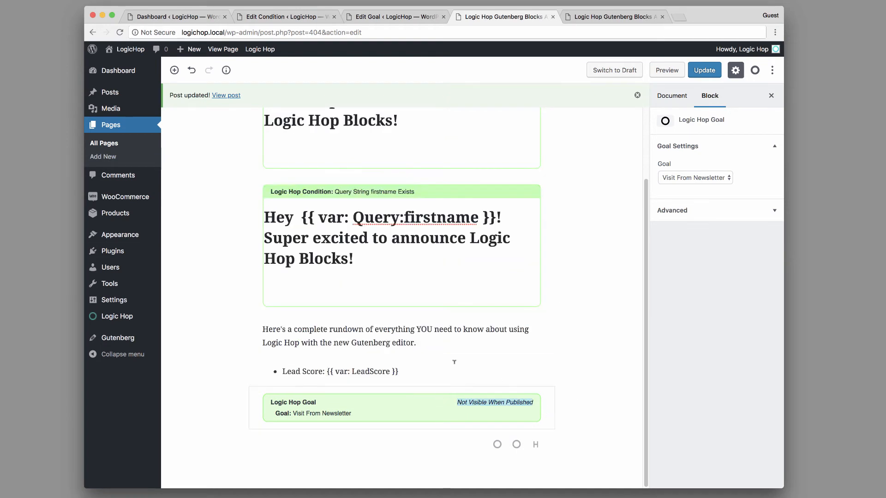
- Update the page and switch to the published page to check its Lead Score
click(705, 70)
click(619, 19)
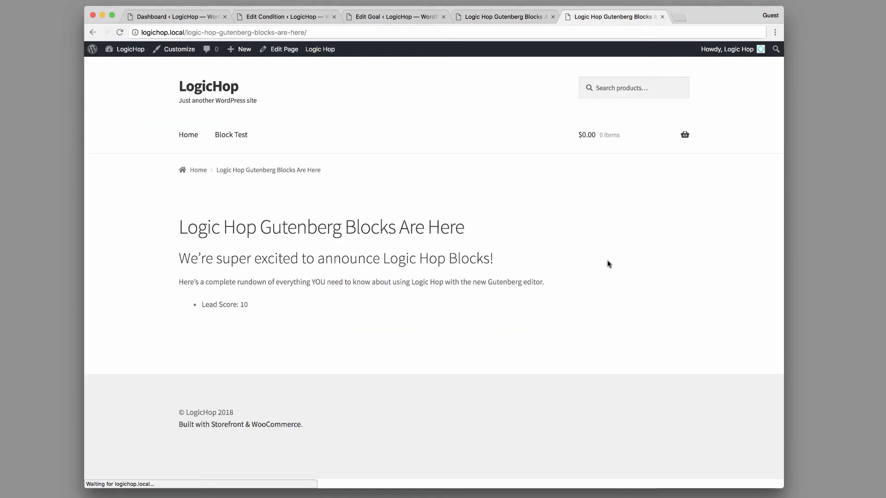
- Return to the page editor and add a Logic Hop Conditional Goal block between the Lead Score list and the Logic Hop Goal block
drag(242, 298, 180, 227)
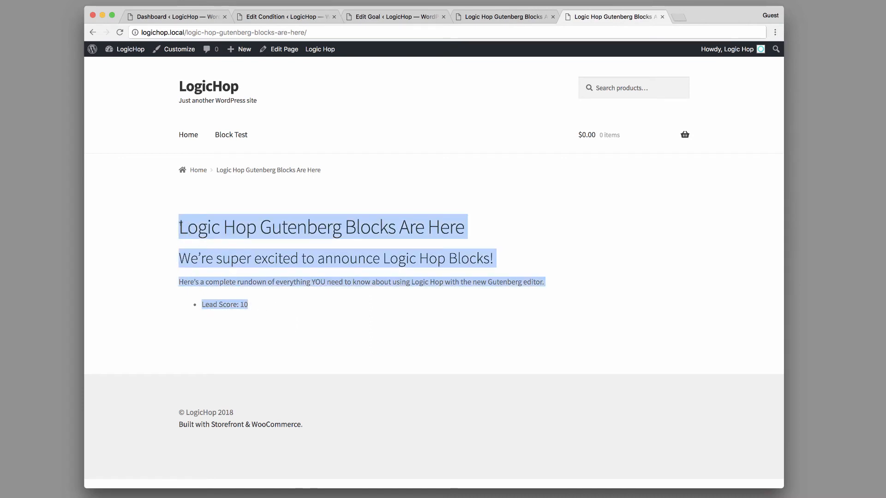
click(538, 17)
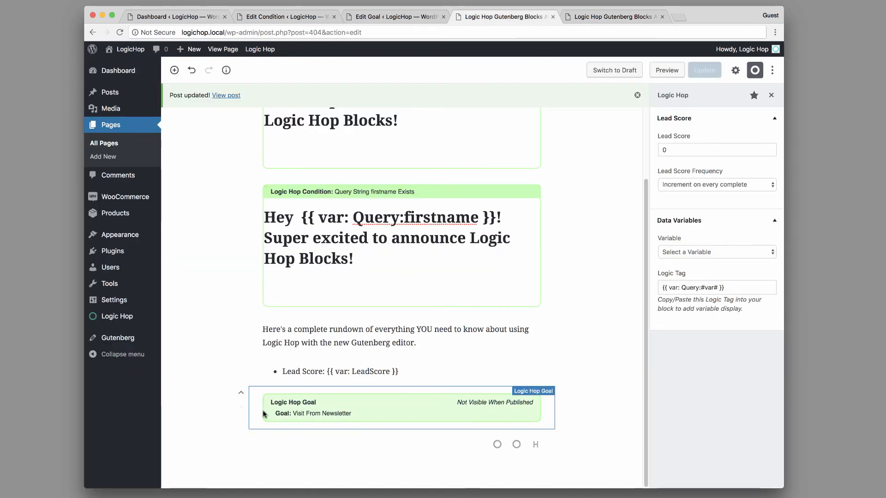
click(400, 386)
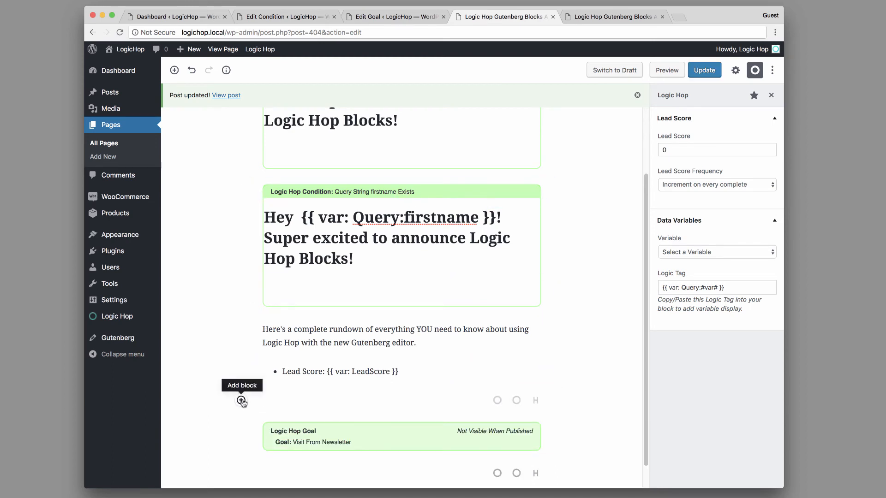
click(241, 400)
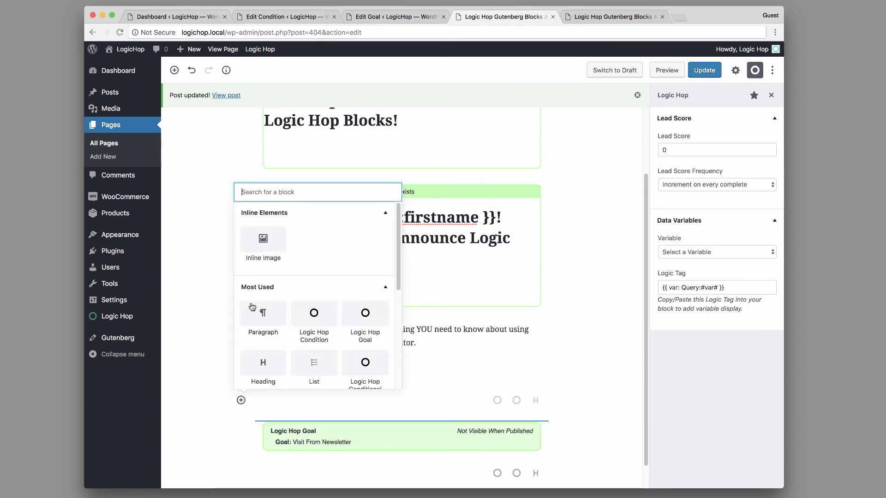
click(374, 354)
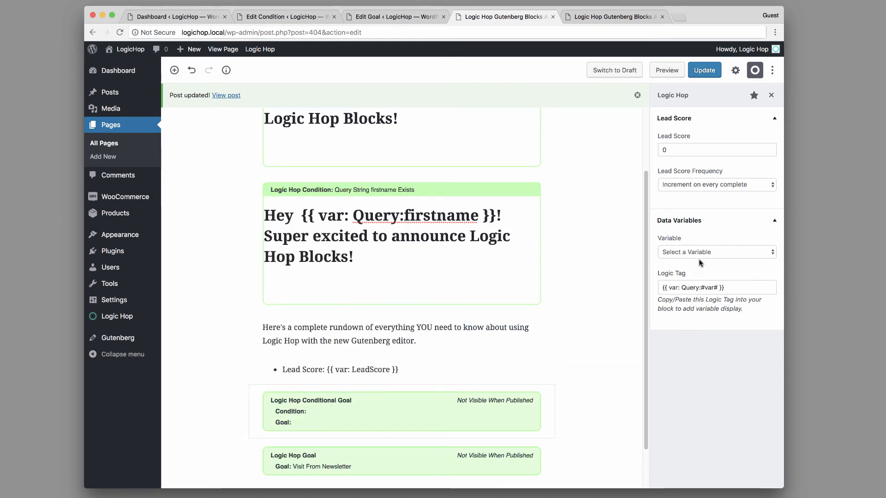
- Set the Conditional Goal block's goal to Visit From Newsletter and its condition to Query String firstname Exists
click(736, 70)
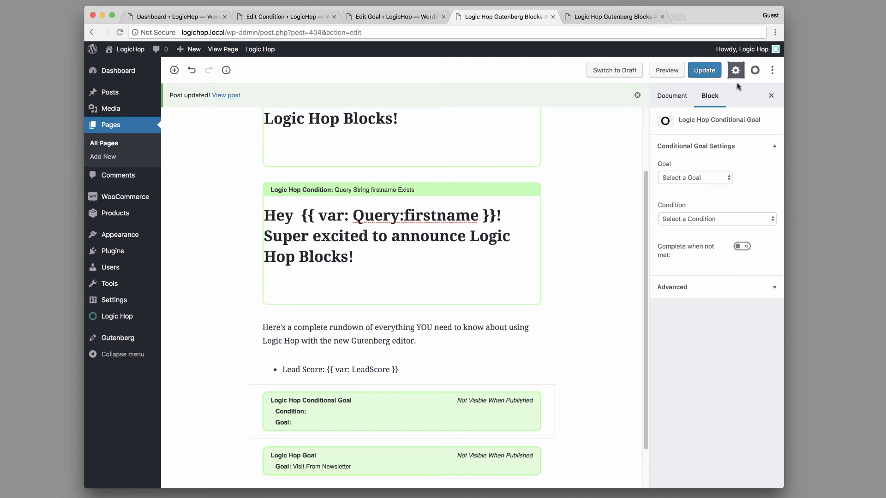
click(704, 181)
click(705, 186)
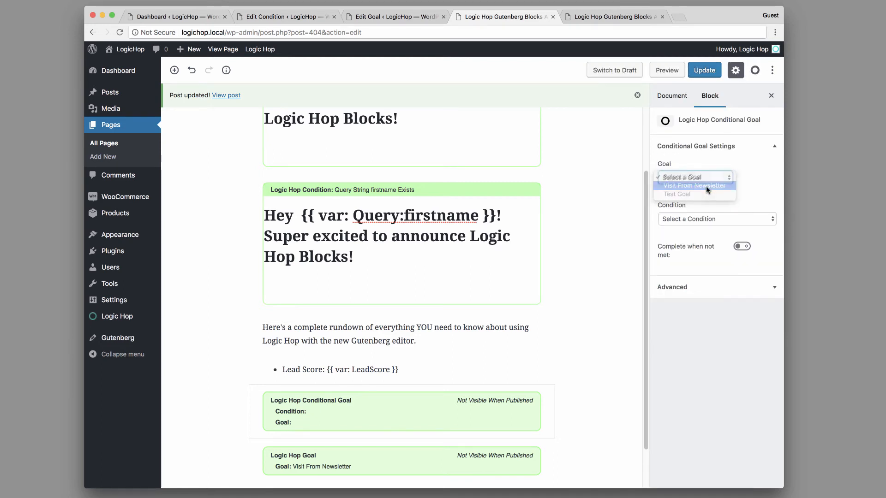
click(701, 220)
click(703, 227)
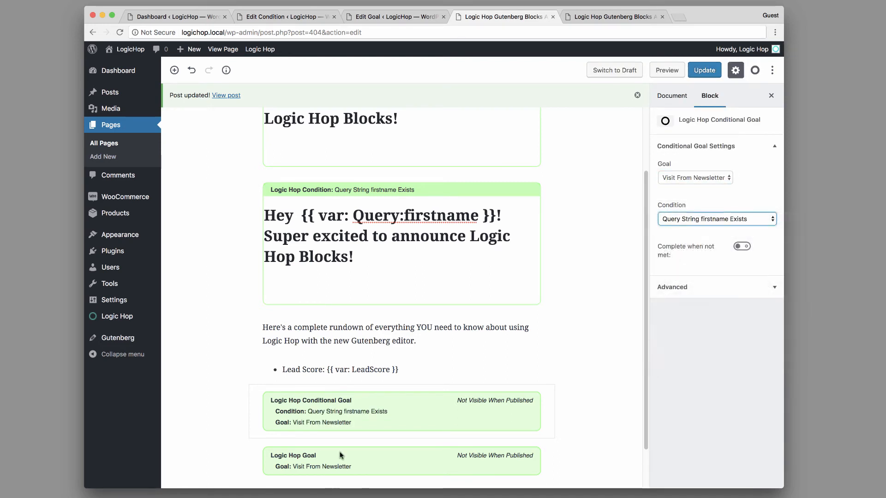
click(743, 247)
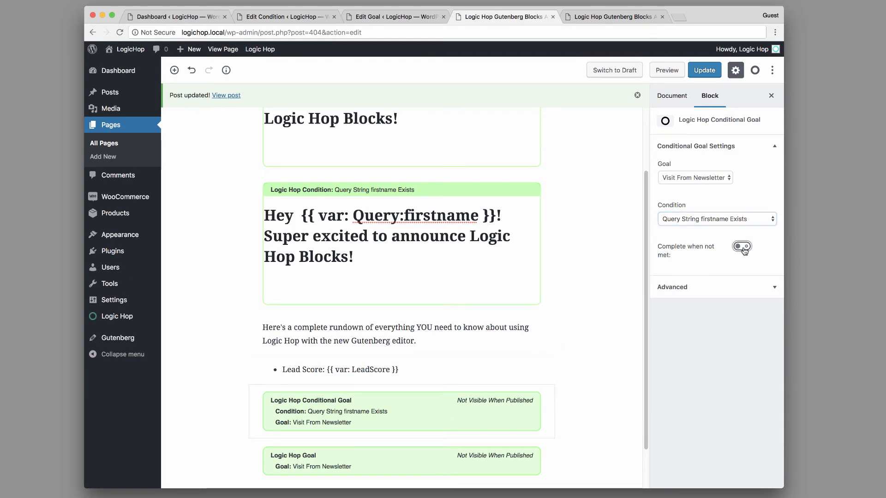
click(743, 247)
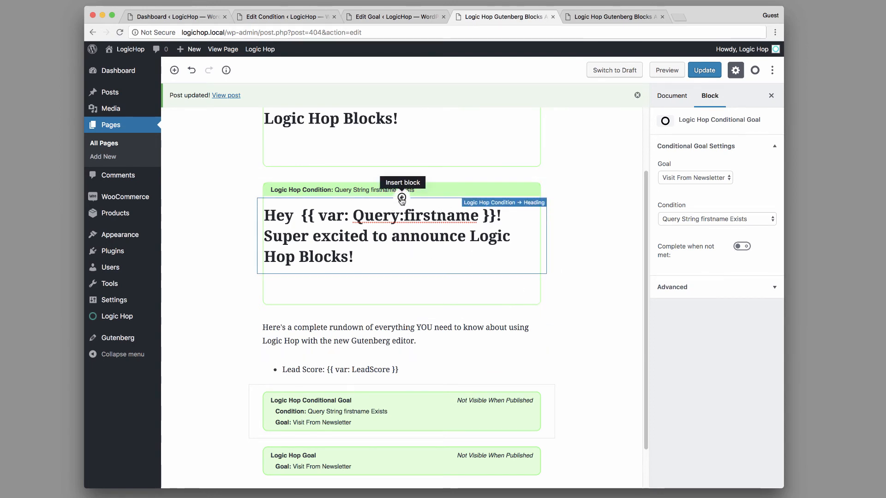
- Insert a Columns (beta) block above the heading inside the Query String firstname Exists condition block
click(401, 197)
click(529, 211)
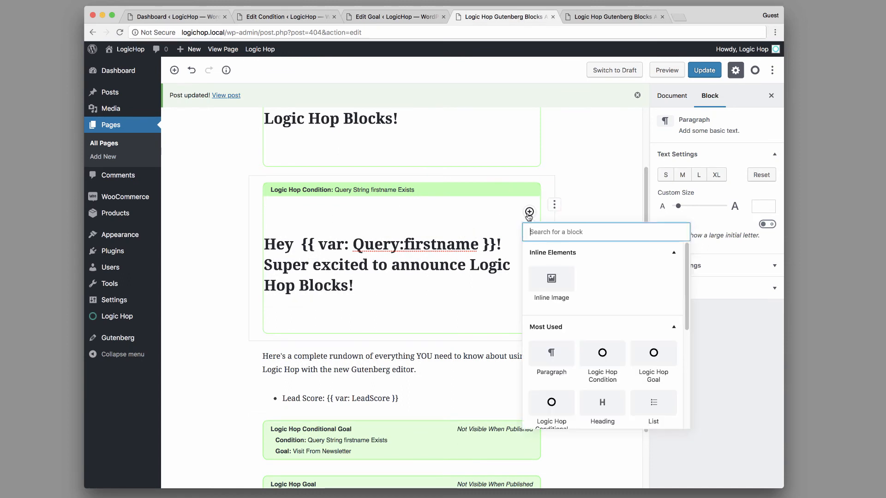
scroll(637, 396, down, 5)
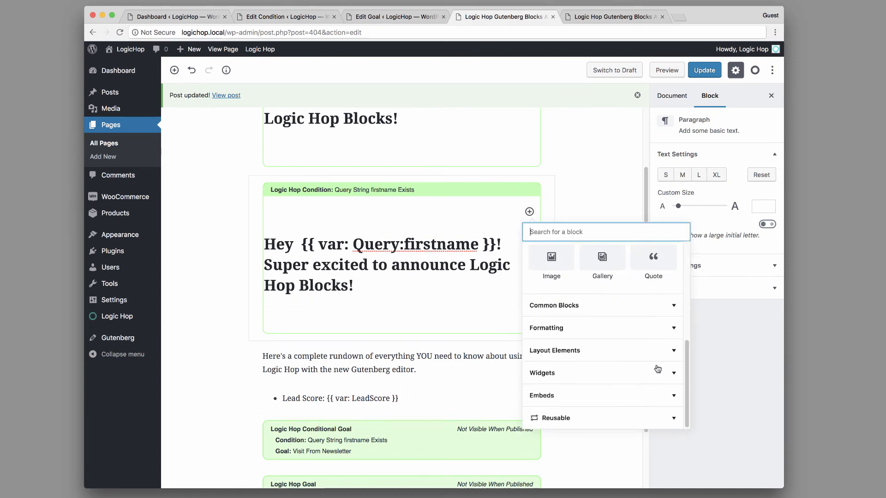
scroll(656, 368, up, 2)
scroll(659, 397, down, 3)
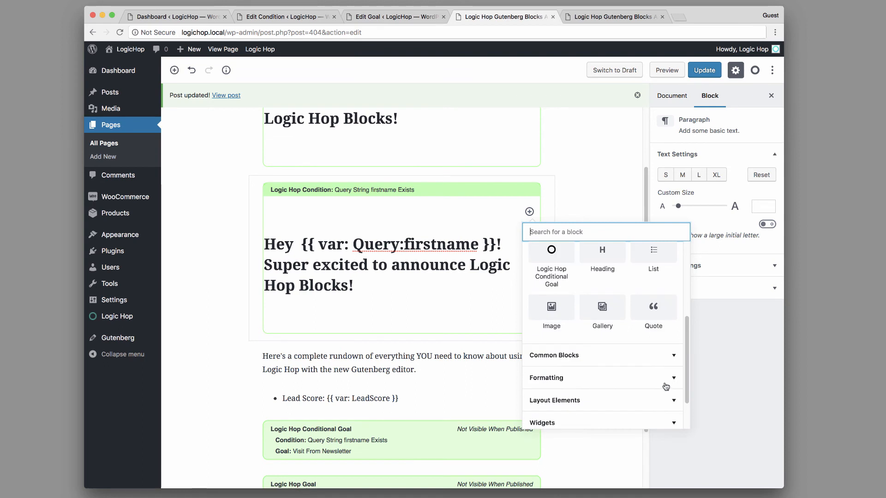
click(669, 400)
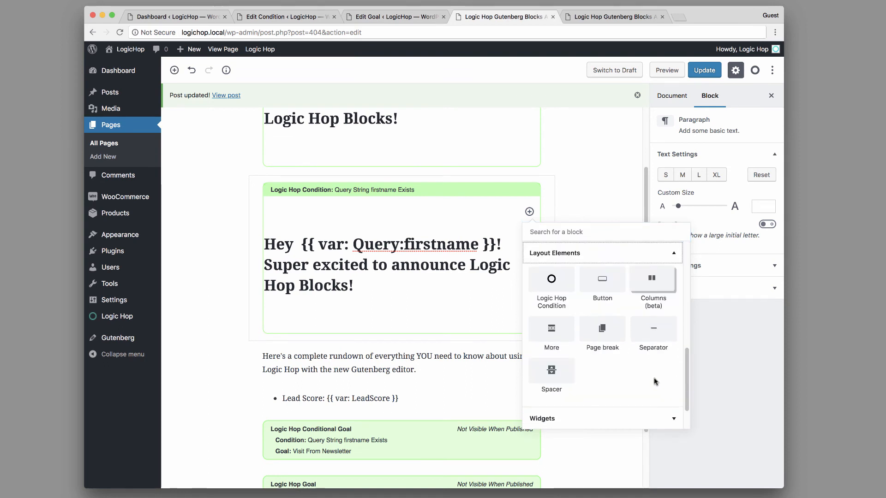
click(653, 284)
- Add the logic_hop_circle image from the media library to the first column and scale it to 25%
click(384, 205)
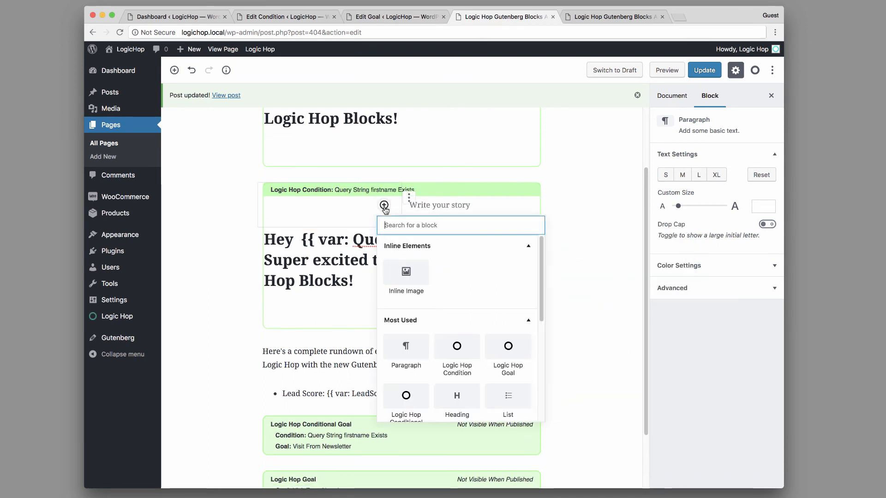
scroll(458, 328, down, 2)
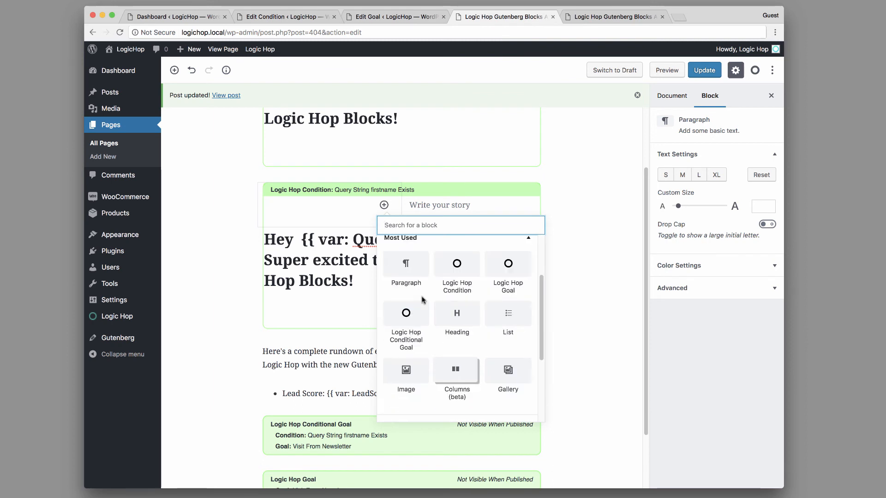
click(406, 365)
click(352, 272)
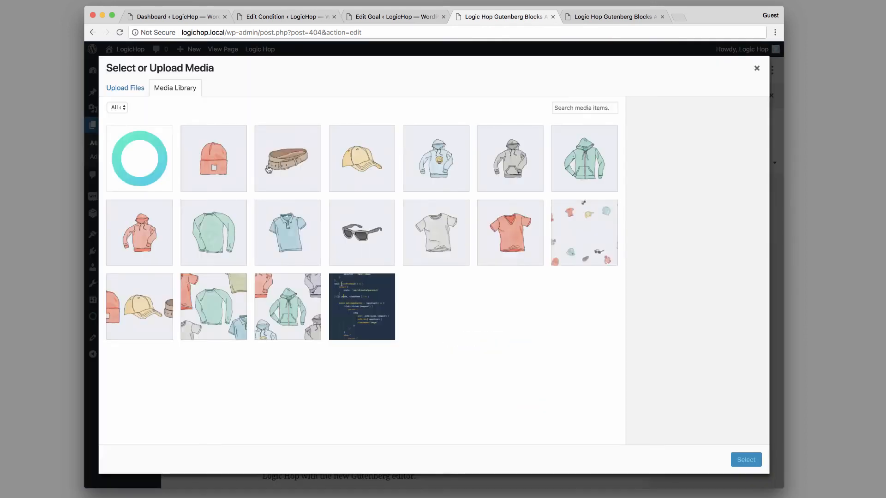
click(154, 164)
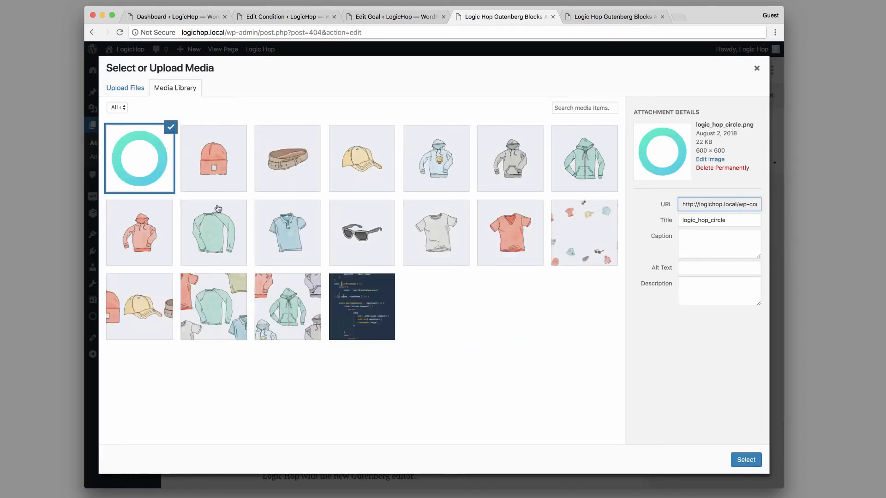
click(753, 459)
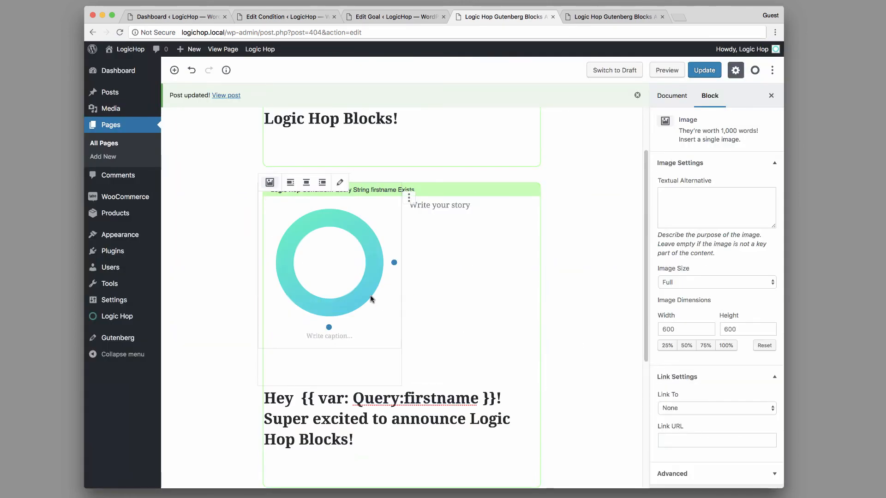
click(667, 346)
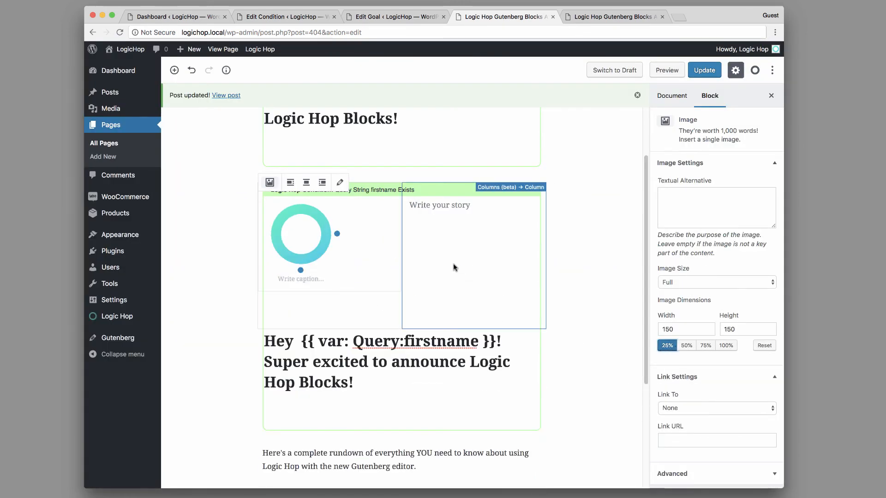
- Add a Products block to the second column, searching the block list for "Prod"
click(454, 267)
click(473, 208)
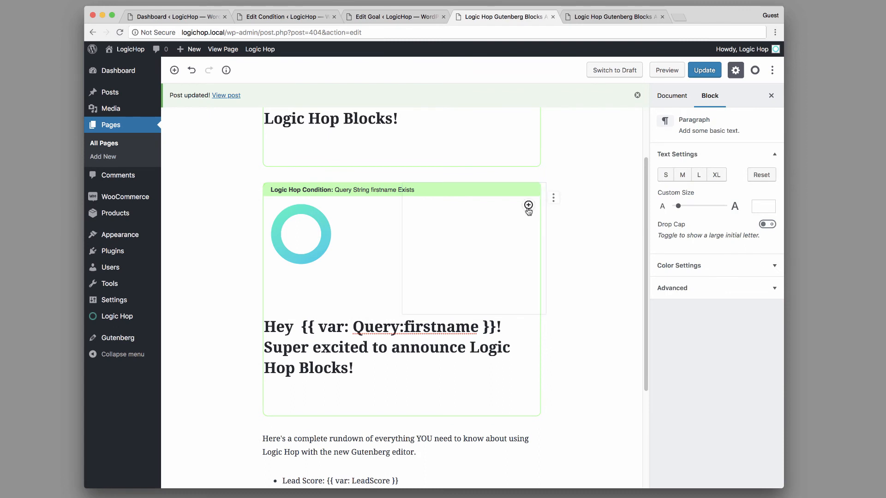
click(528, 206)
scroll(632, 351, down, 5)
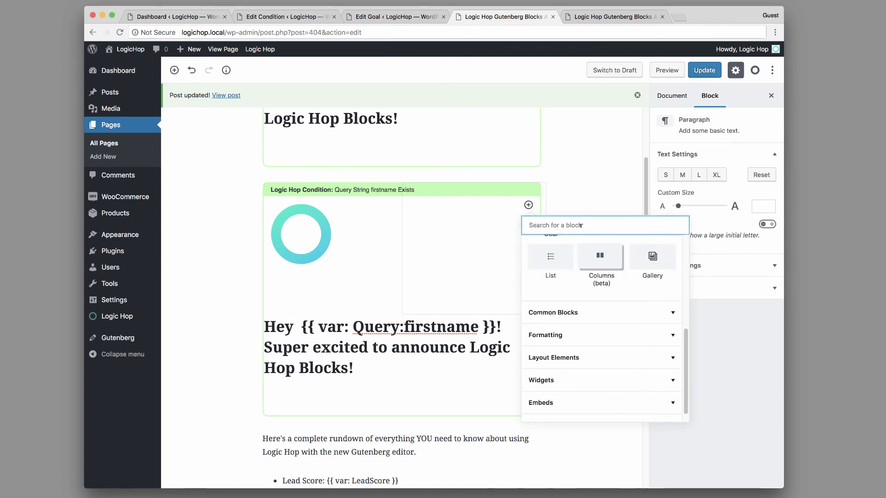
text(Prod)
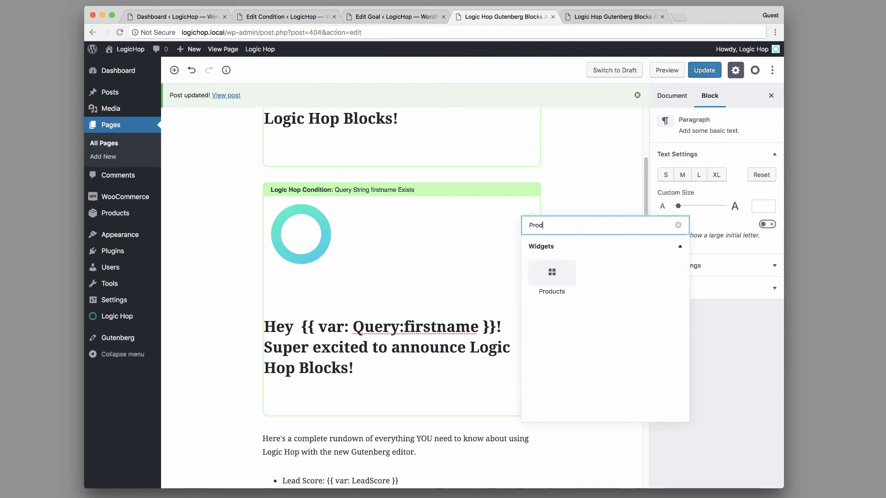
click(546, 286)
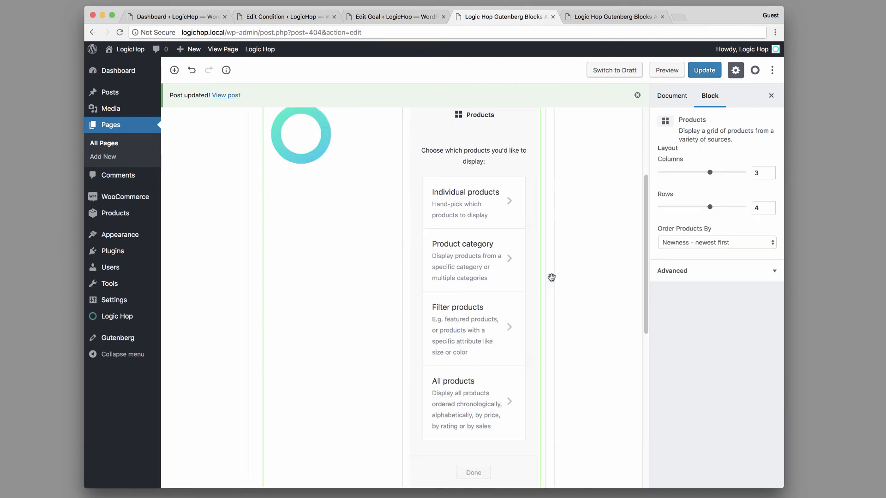
- Set the Products block to display individual products, pick Sunglasses and finish the product selection
click(466, 205)
click(459, 202)
text(Sunb)
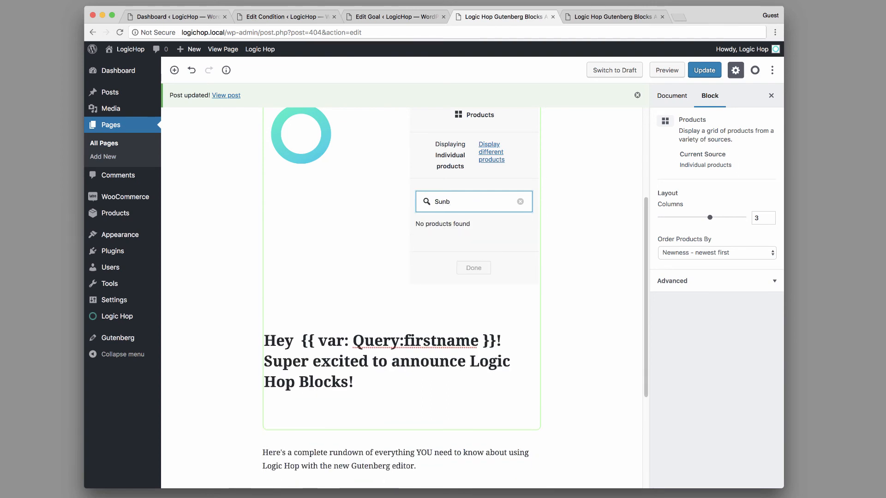
key(BackSpace)
text(g)
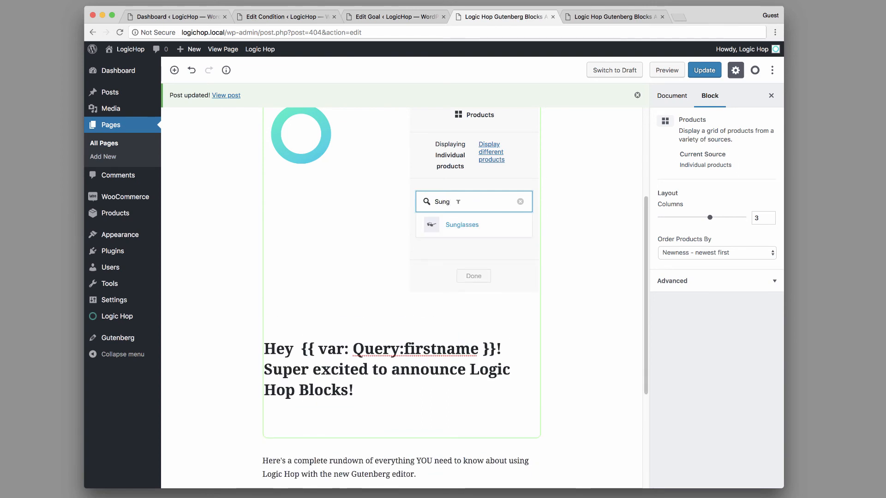
click(462, 224)
click(483, 344)
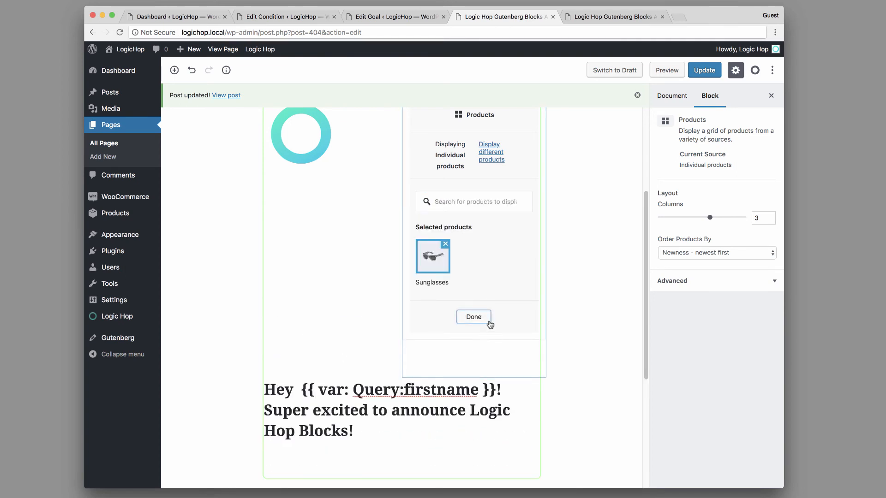
scroll(573, 260, up, 3)
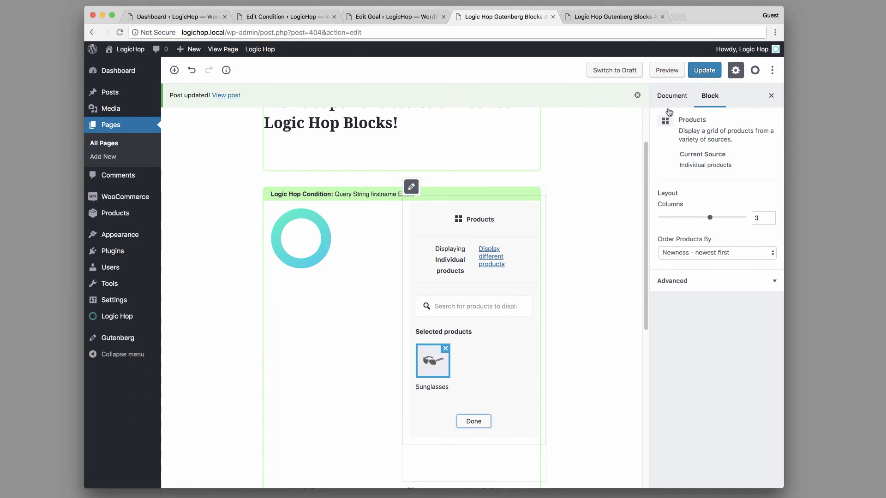
click(703, 73)
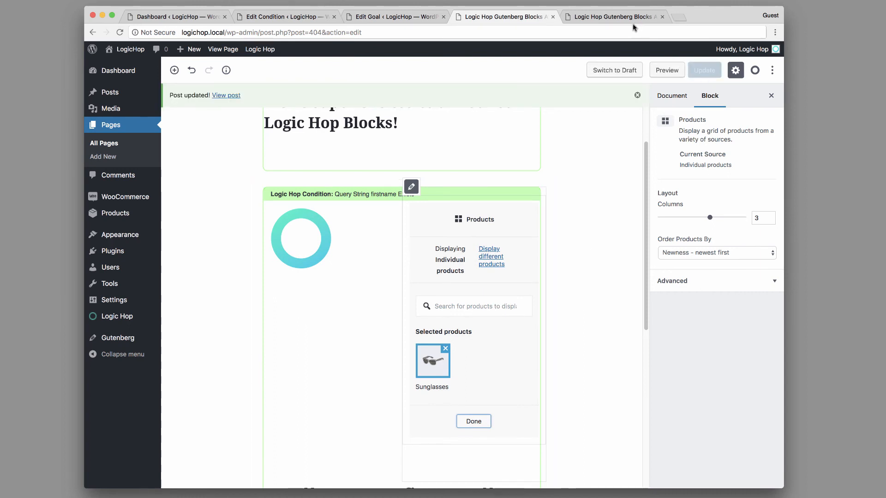
click(473, 421)
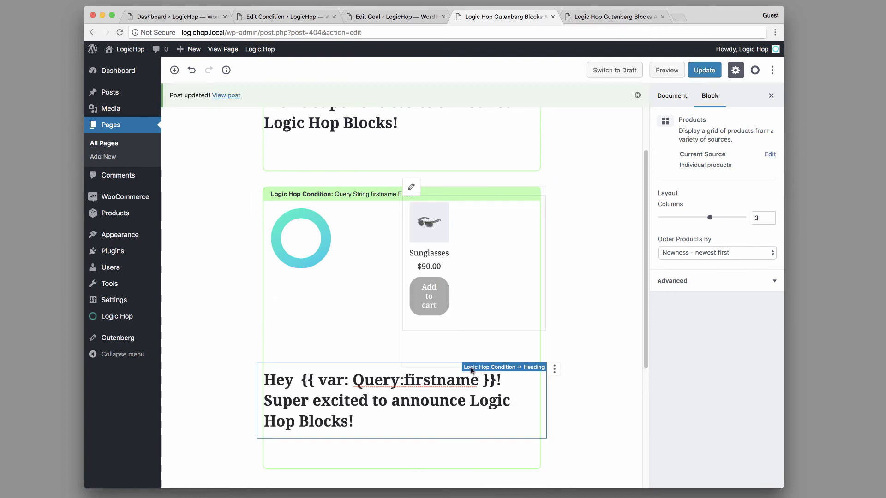
- Update the page, then switch to the published page and reload it
click(704, 70)
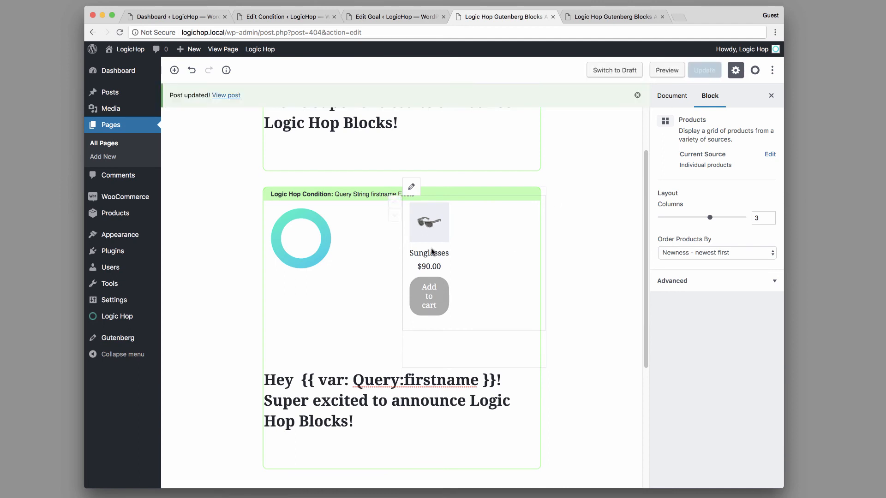
click(609, 18)
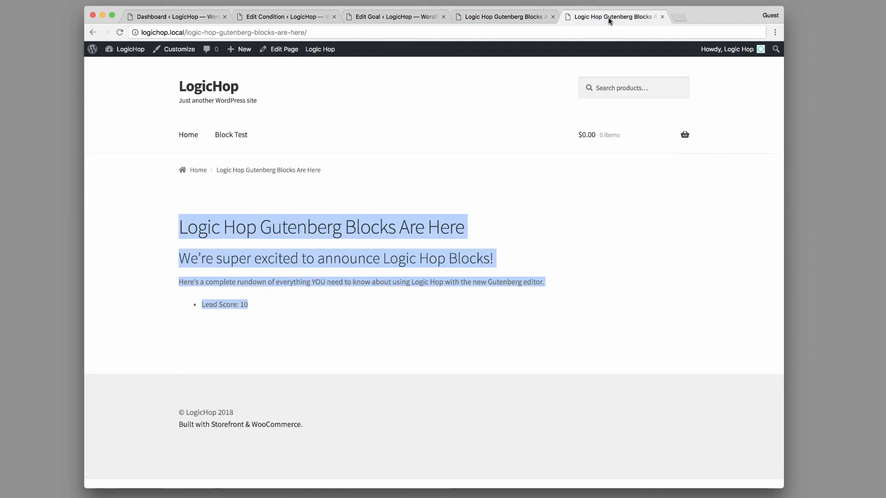
key(super+r)
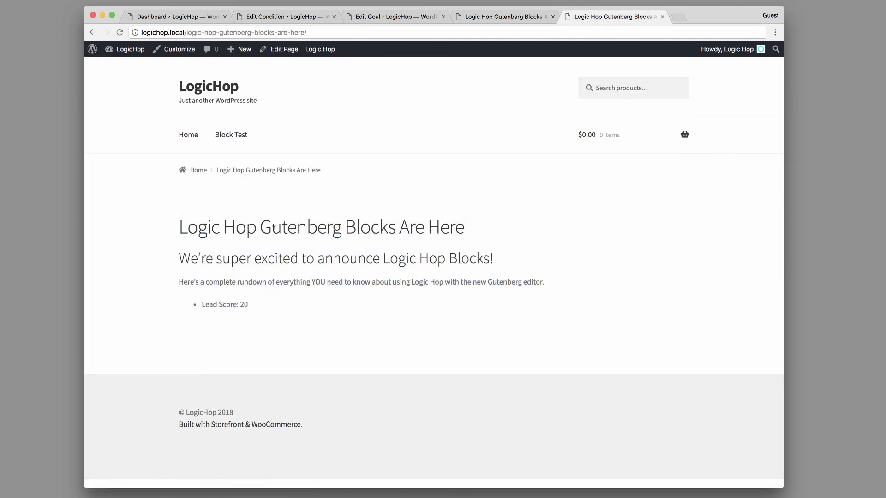
- Load the published page with the query string ?firstname= followed by a visitor's first name
click(312, 33)
text(?)
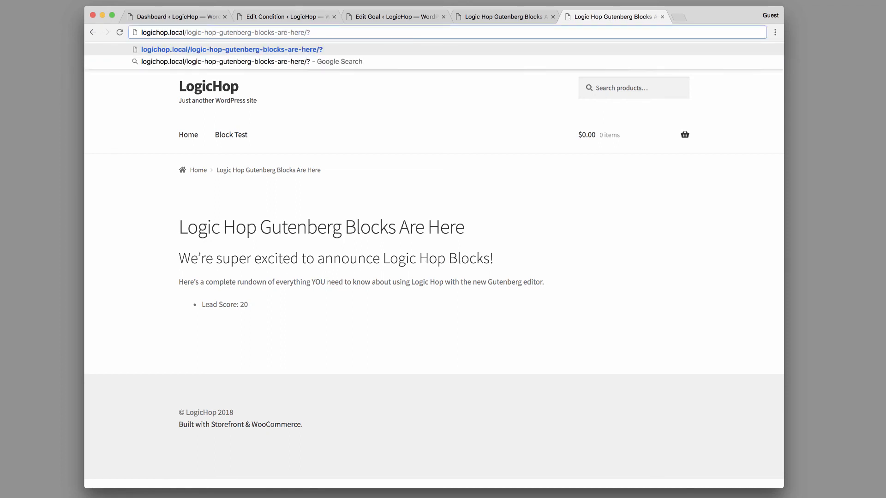
text(firstname)
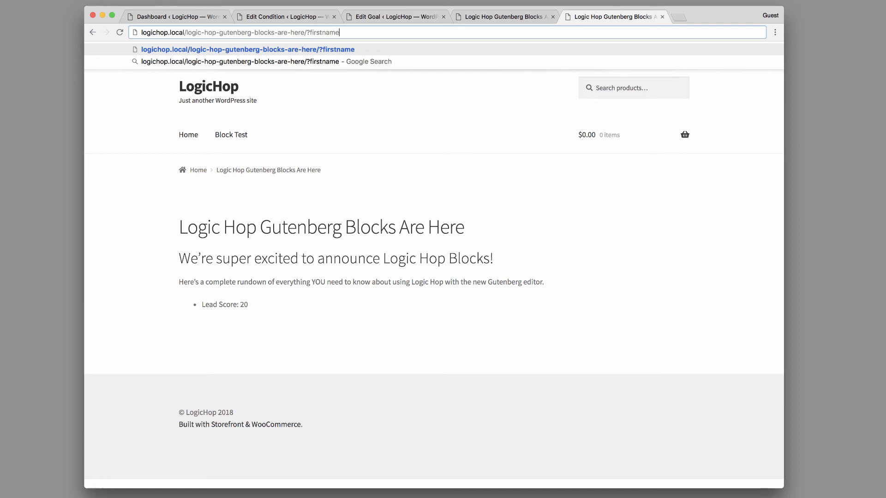
text(-Miuc)
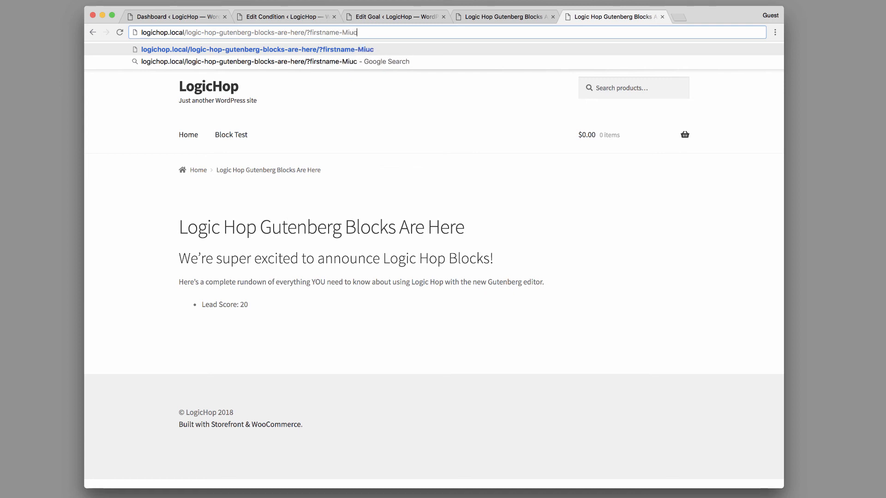
key(BackSpace)
key(BackSpace)
key(BackSpace)
key(BackSpace)
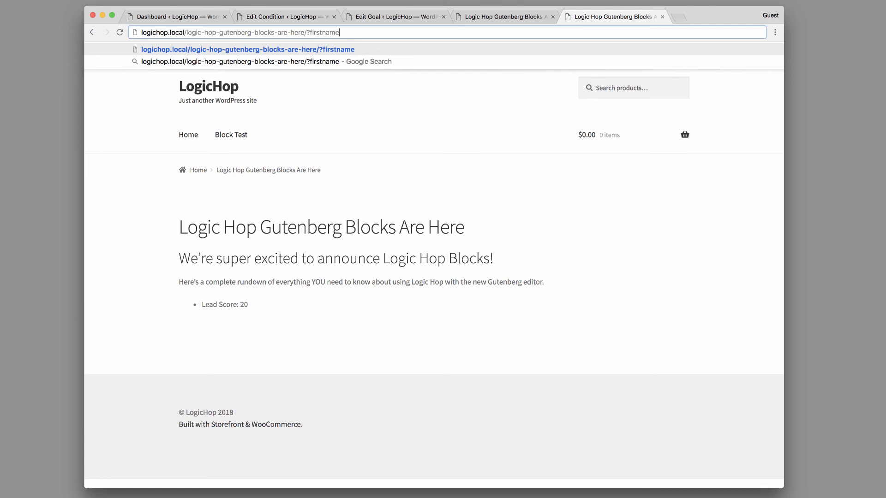
text(=Michael)
key(Return)
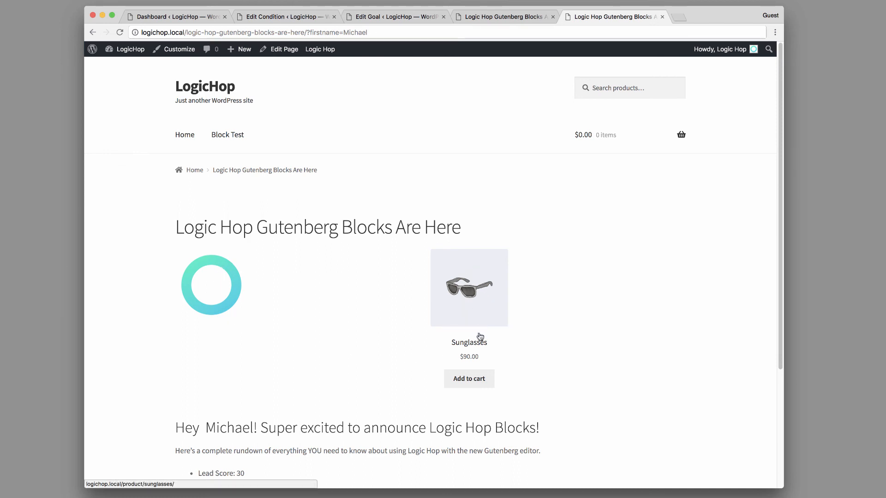
- Add two Sunglasses to the cart from the personalized page and look over the rest of its content
click(475, 379)
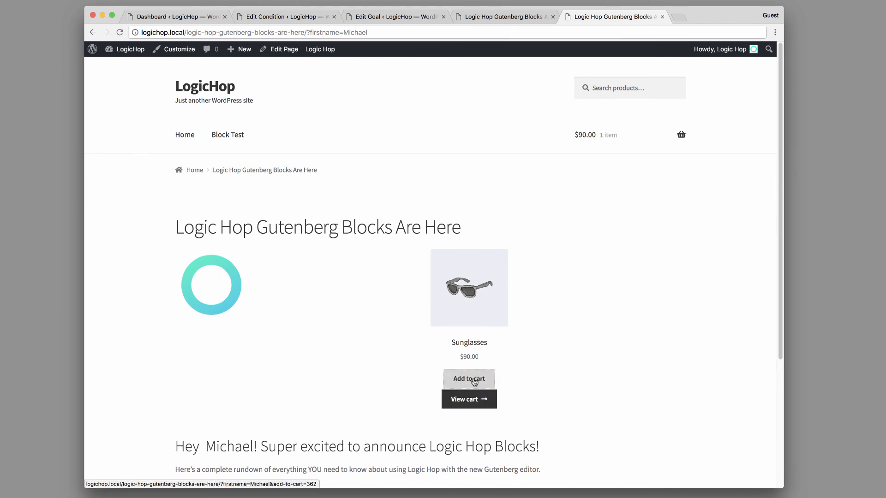
click(475, 380)
scroll(348, 303, down, 1)
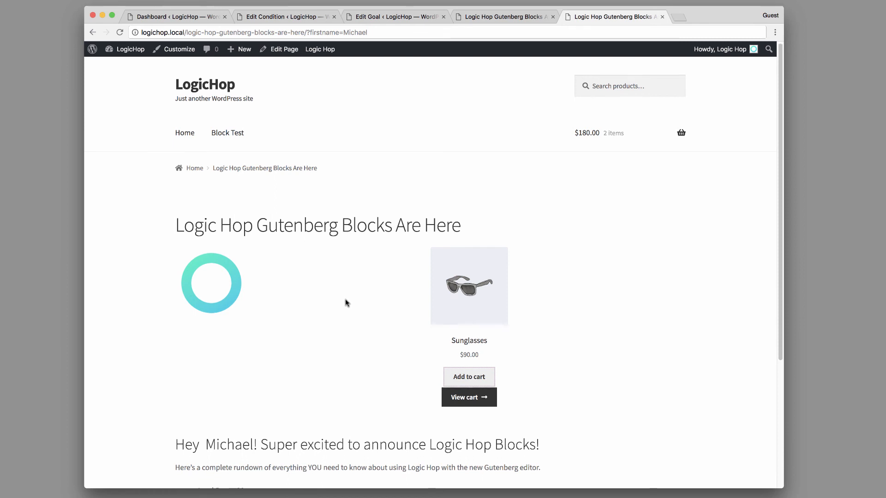
scroll(347, 303, down, 2)
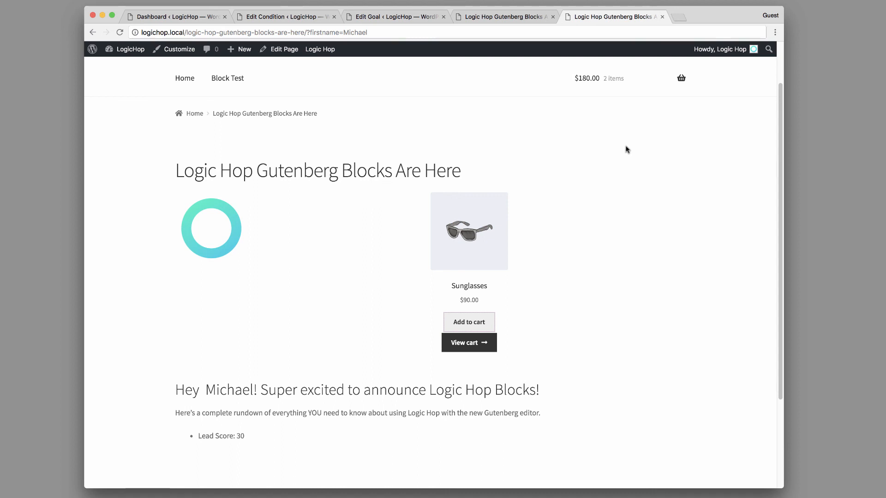
- Return to the page editor and add the Query String firstname Exists condition block to the reusable blocks
click(501, 16)
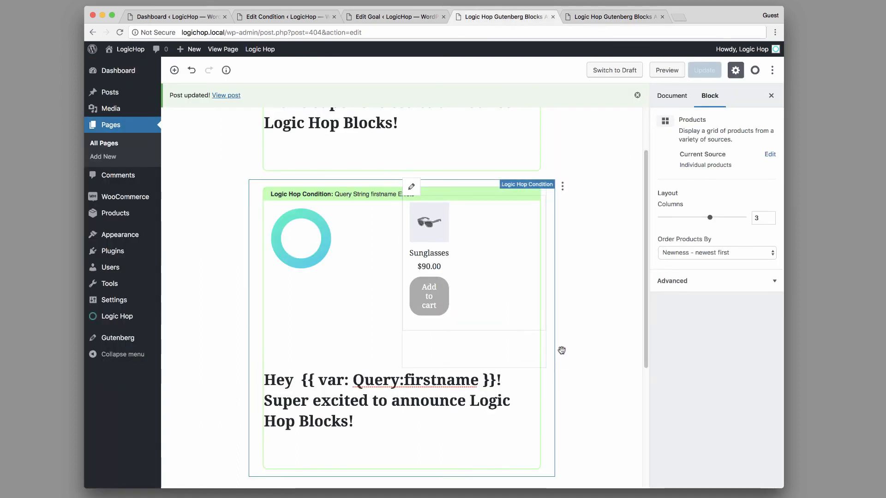
click(562, 186)
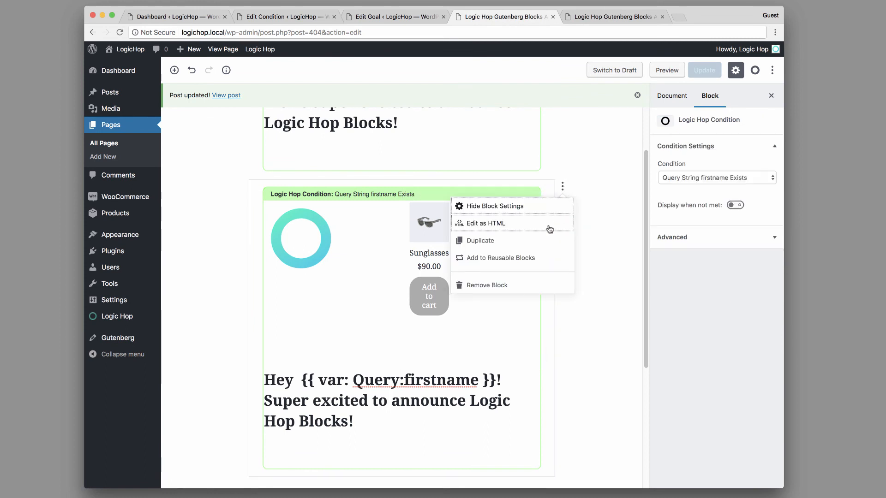
click(511, 258)
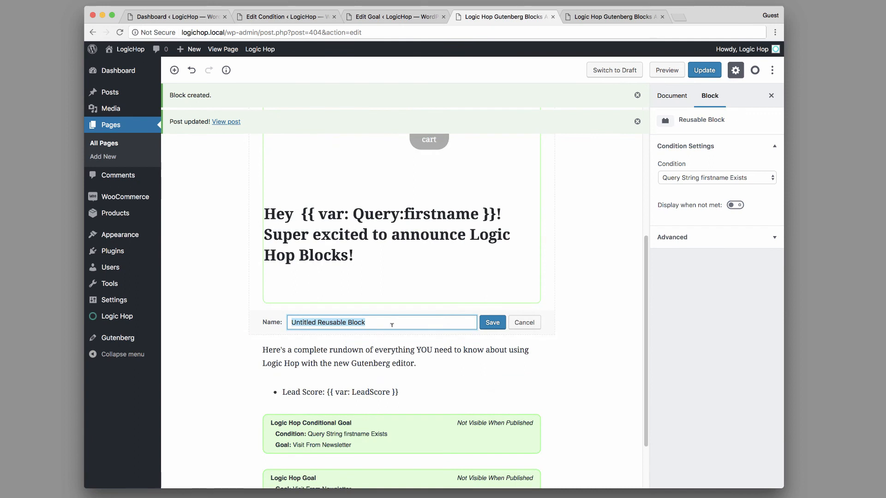
- Name the new reusable block LH Test Block and save it
key(Left)
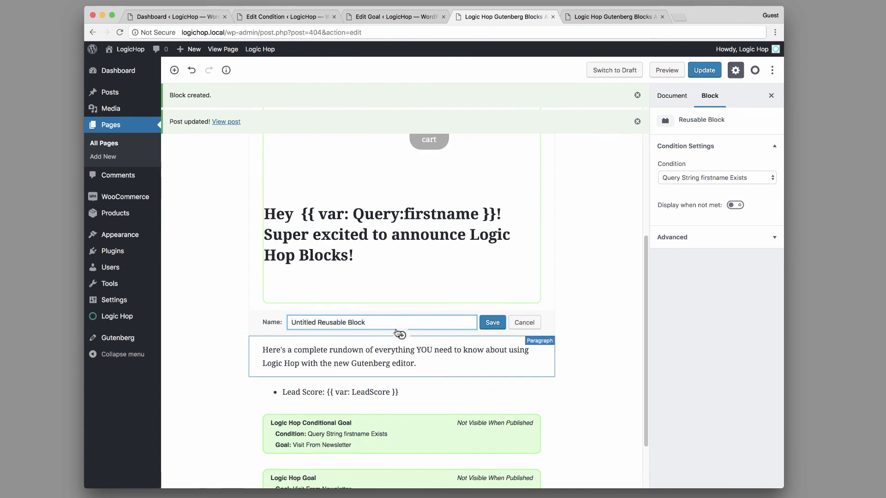
drag(378, 319, 290, 316)
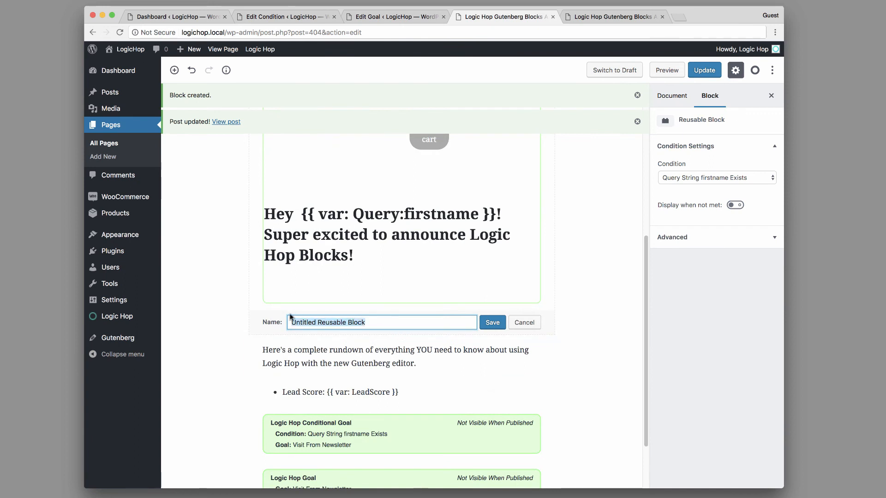
text(LH Test)
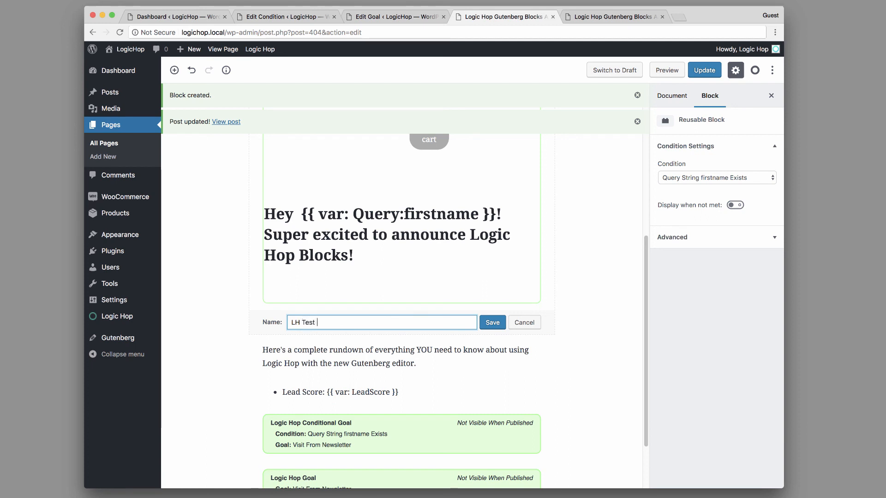
text( Block)
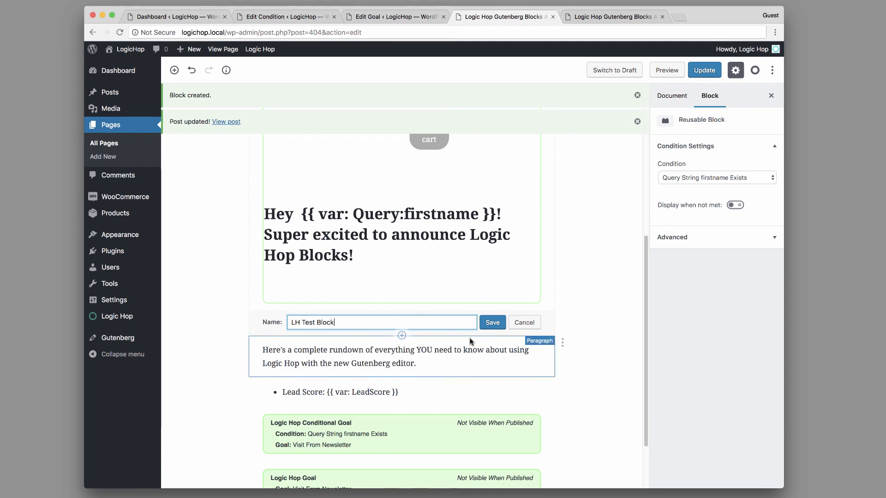
click(492, 322)
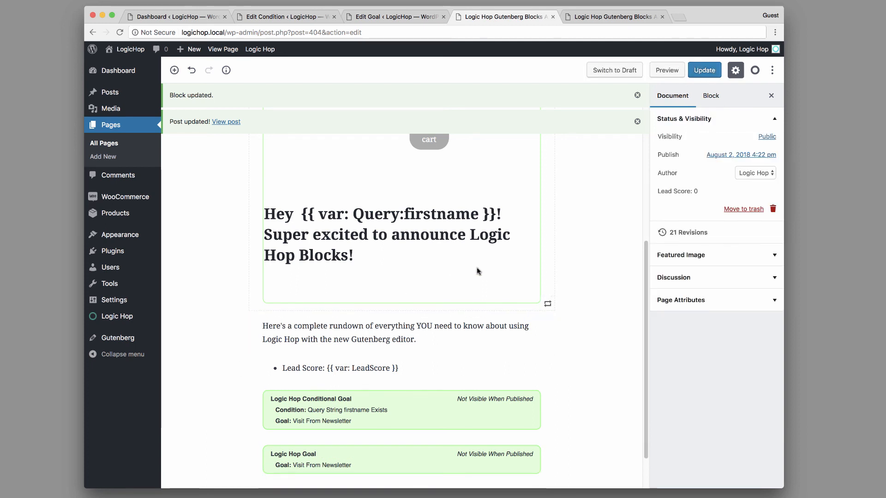
- Dismiss both notices above the page content and return to the start of the reusable condition block
click(639, 96)
click(638, 96)
scroll(560, 224, up, 5)
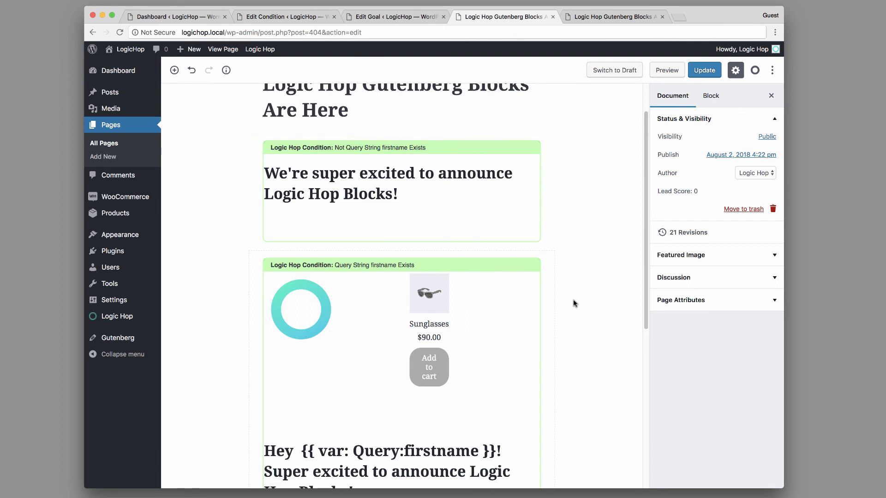
scroll(556, 302, up, 2)
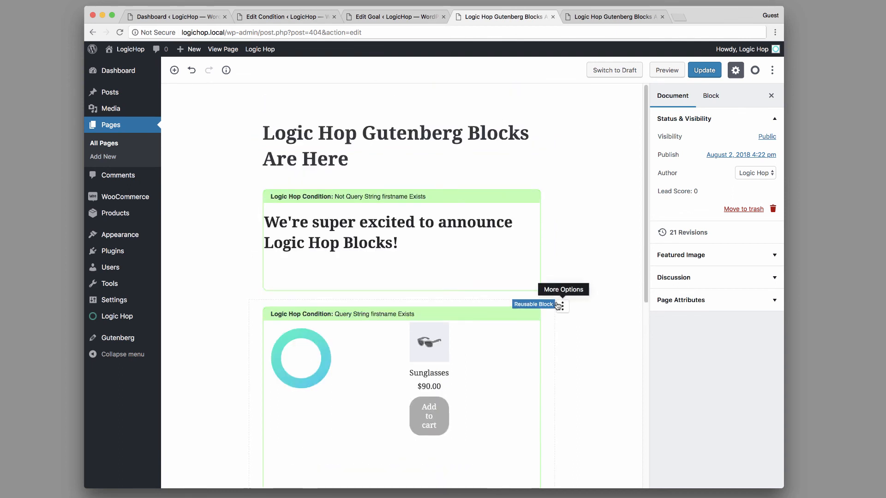